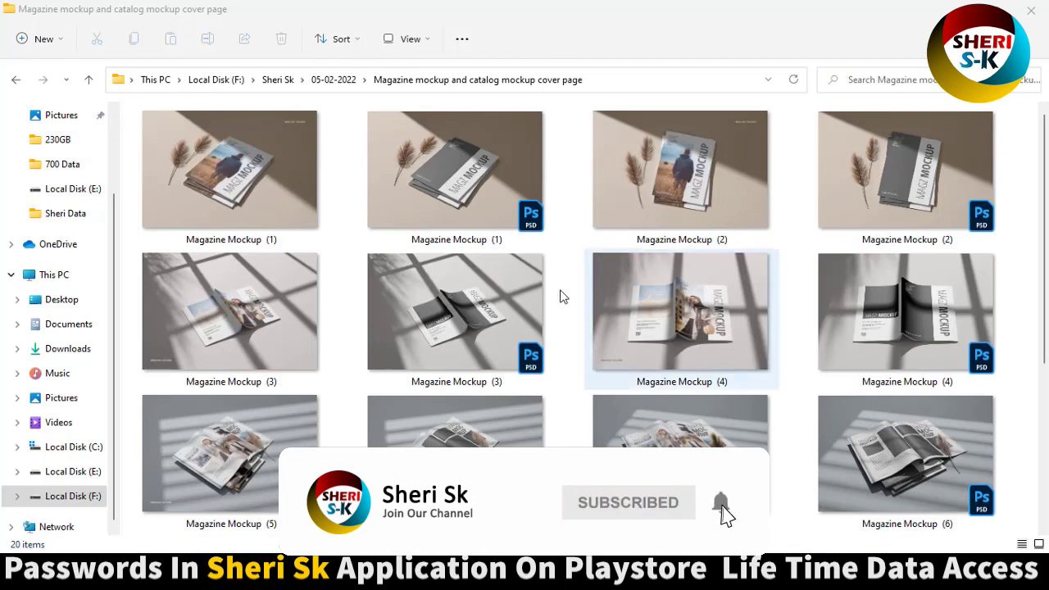
- Browse the mockup folder thumbnails and open Magazine Mockup (1).jpg
scroll(648, 356, "down", 3)
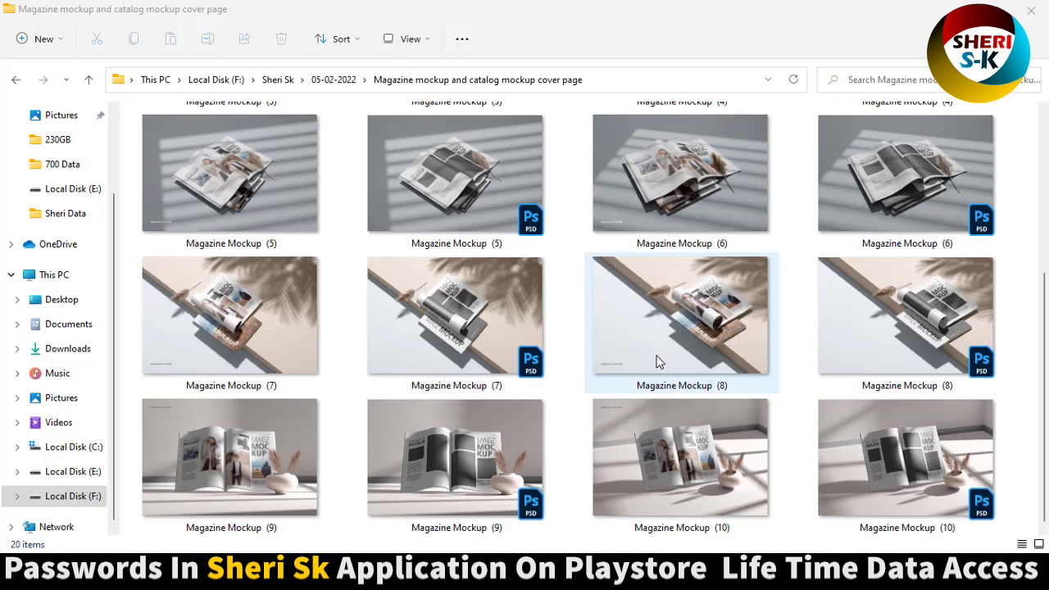
scroll(659, 361, "up", 5)
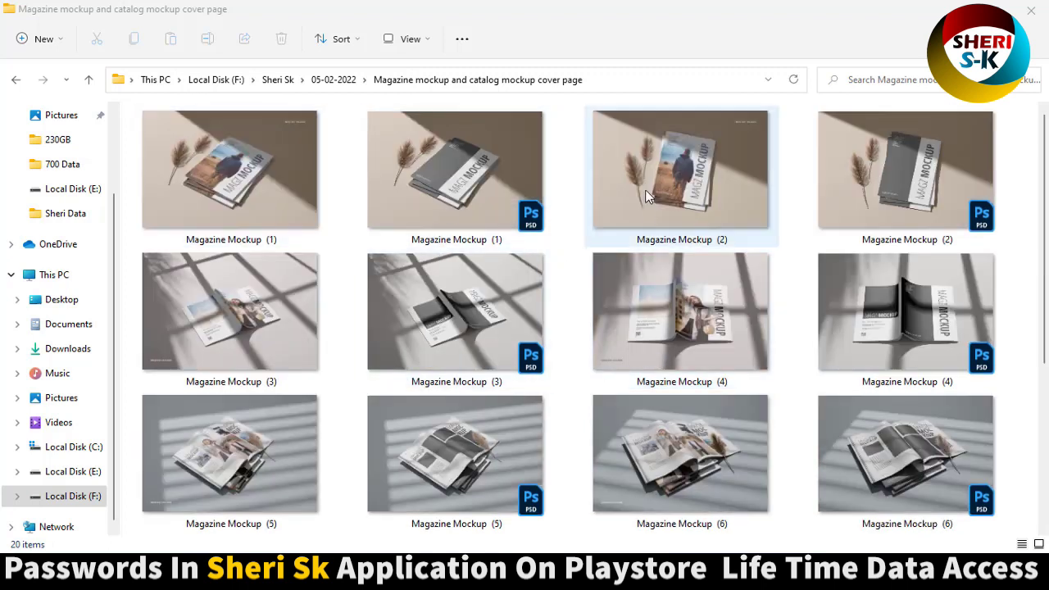
scroll(646, 315, "down", 3)
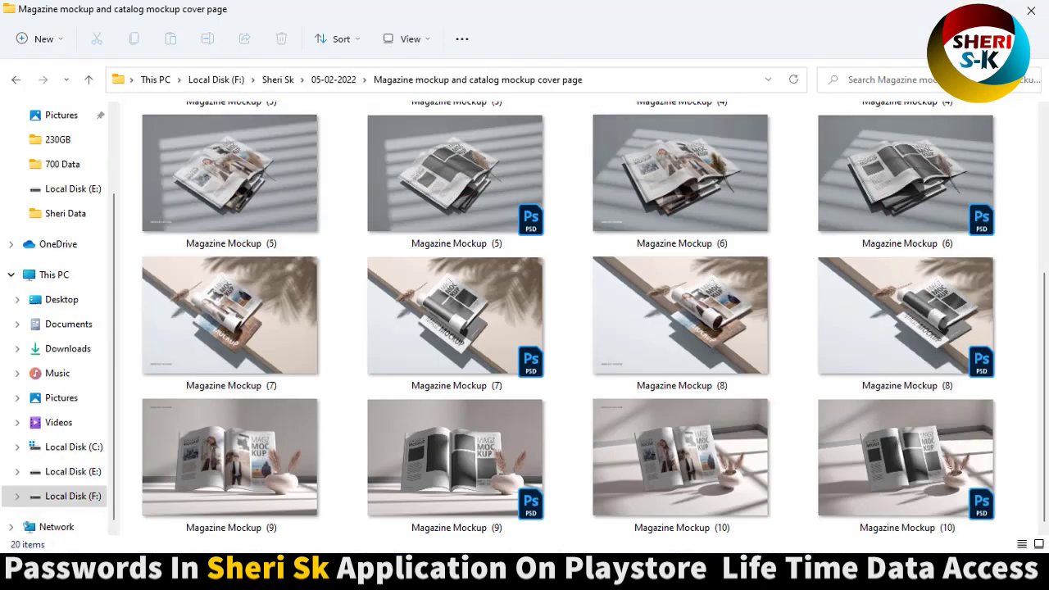
scroll(510, 392, "up", 3)
double_click(251, 175)
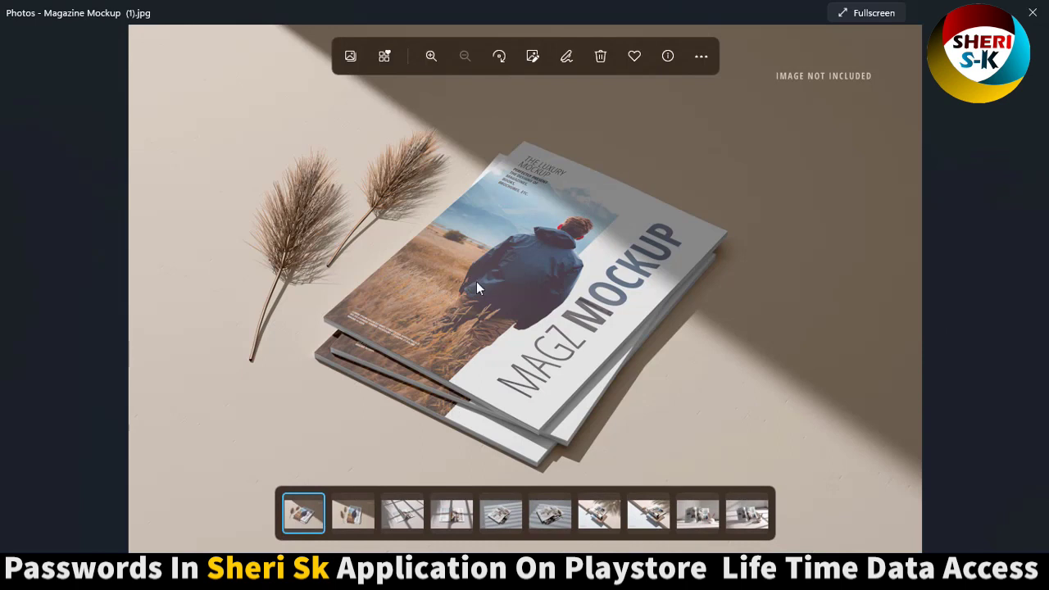
- Page through the mockup previews up to Magazine Mockup (10).jpg in Photos, then close the viewer
key("Right")
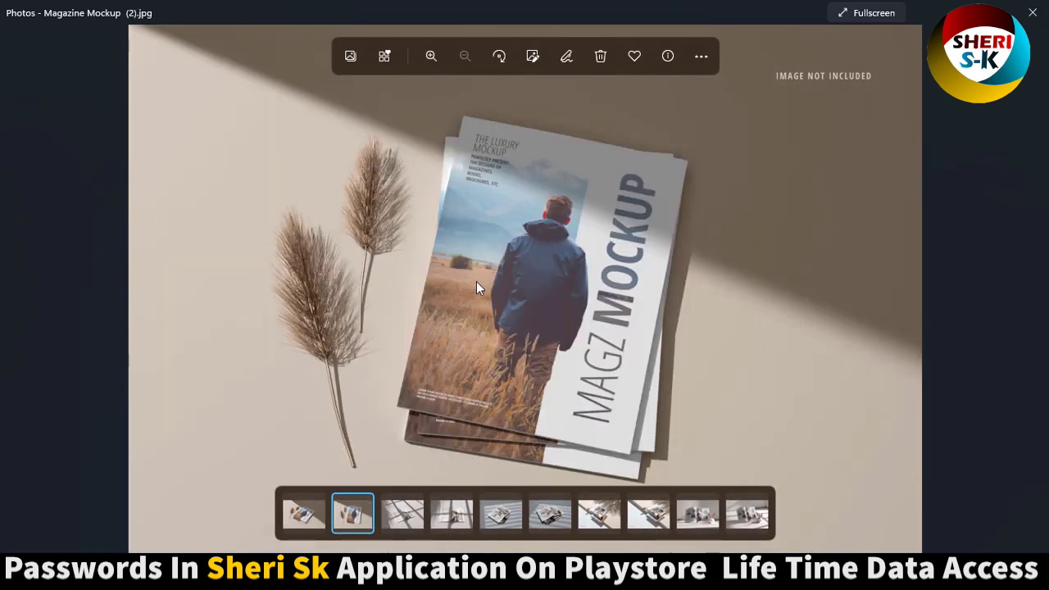
key("Right")
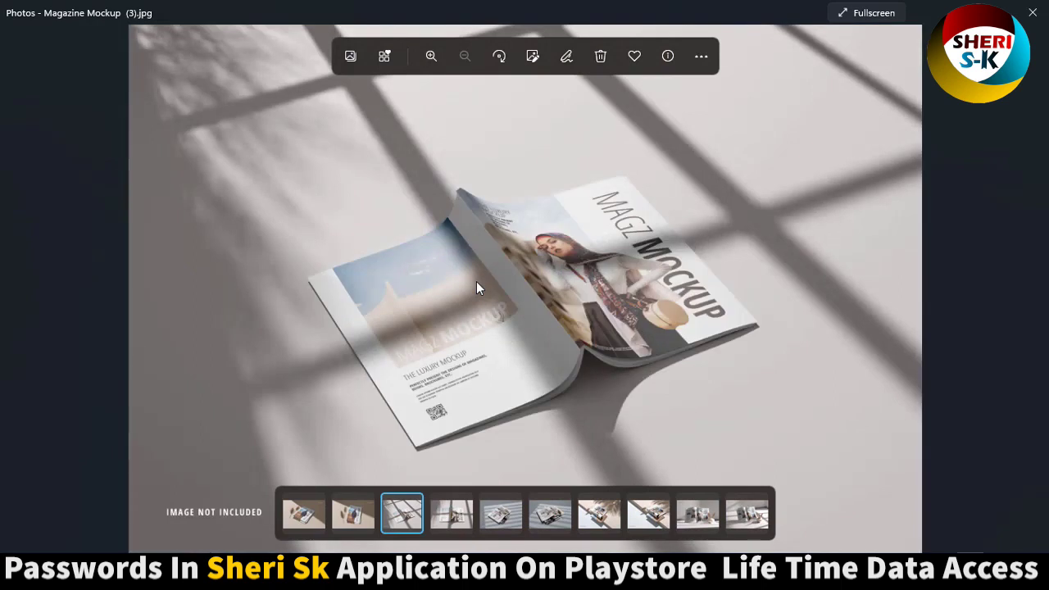
scroll(659, 282, "up", 5)
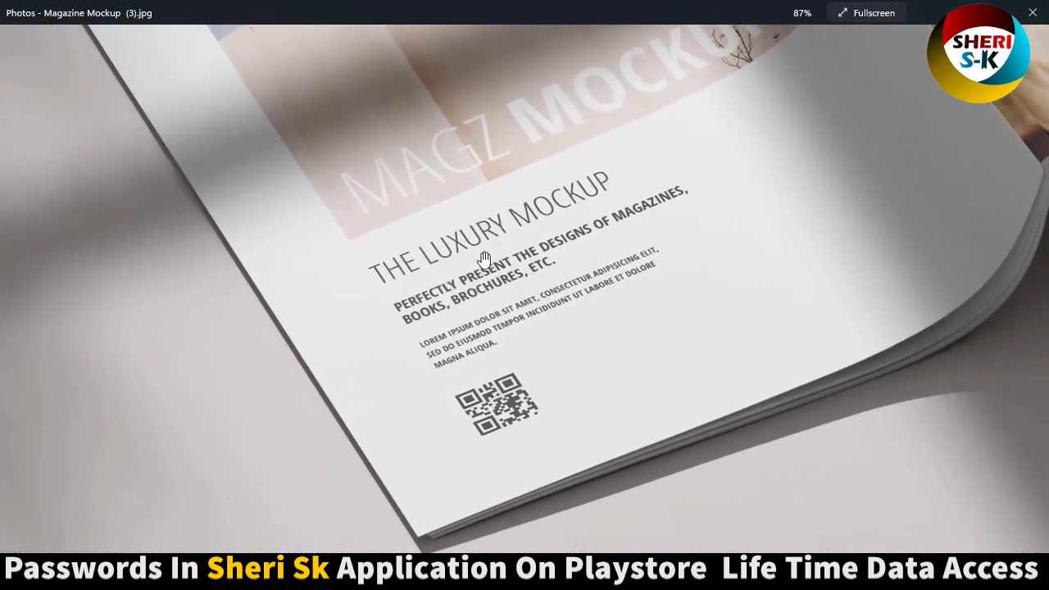
scroll(485, 259, "down", 5)
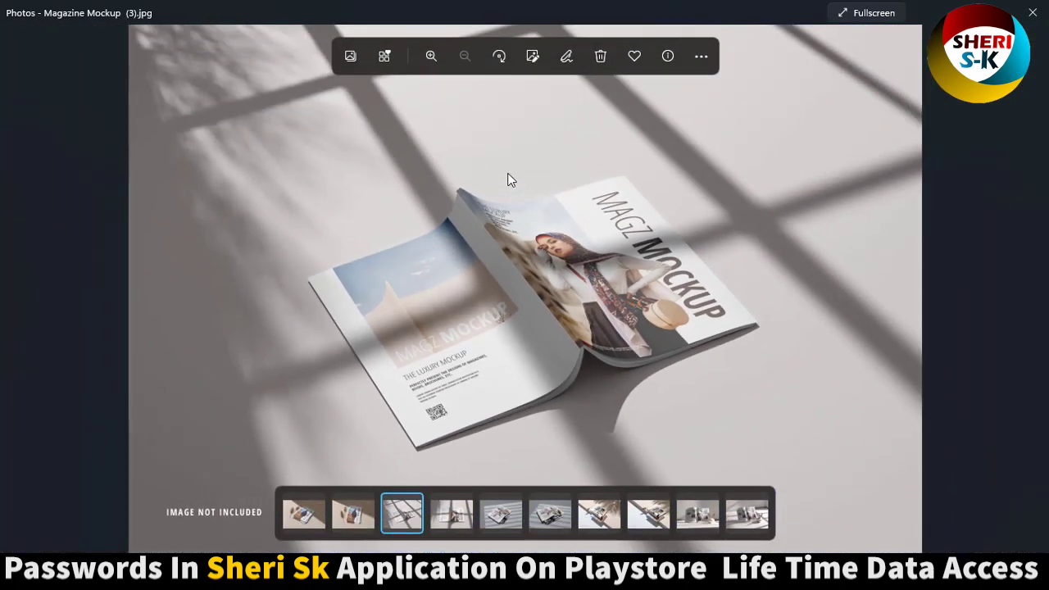
key("Right")
key("Right")
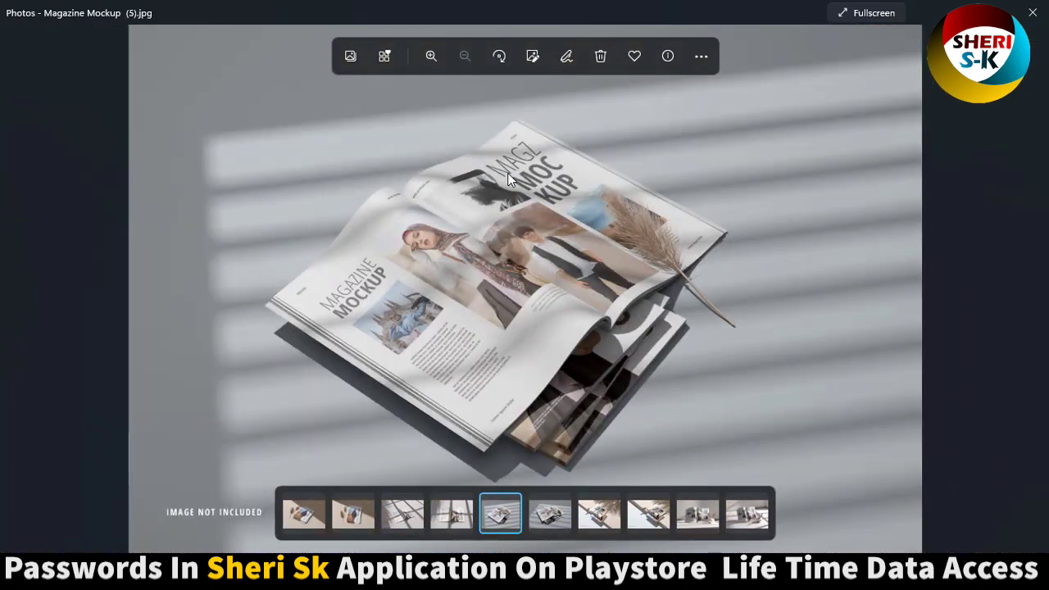
key("Right")
key("Right")
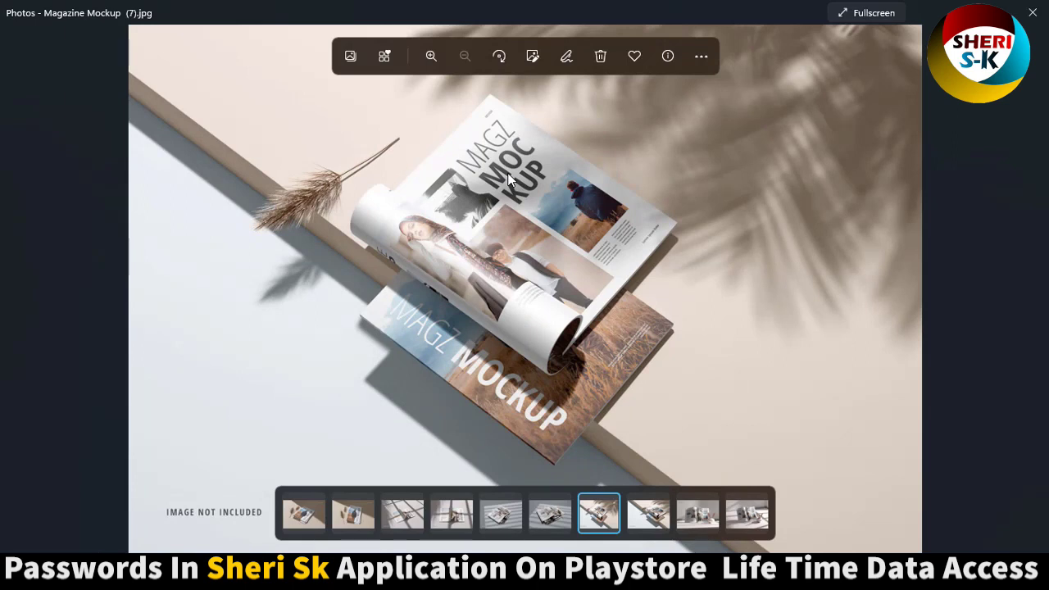
key("Right")
key("Right")
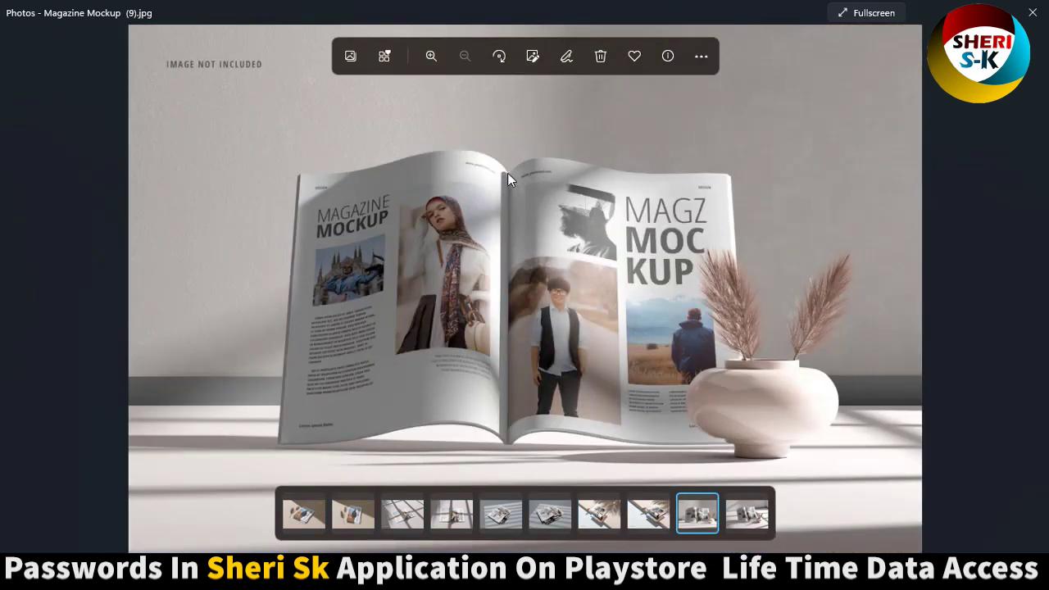
key("Right")
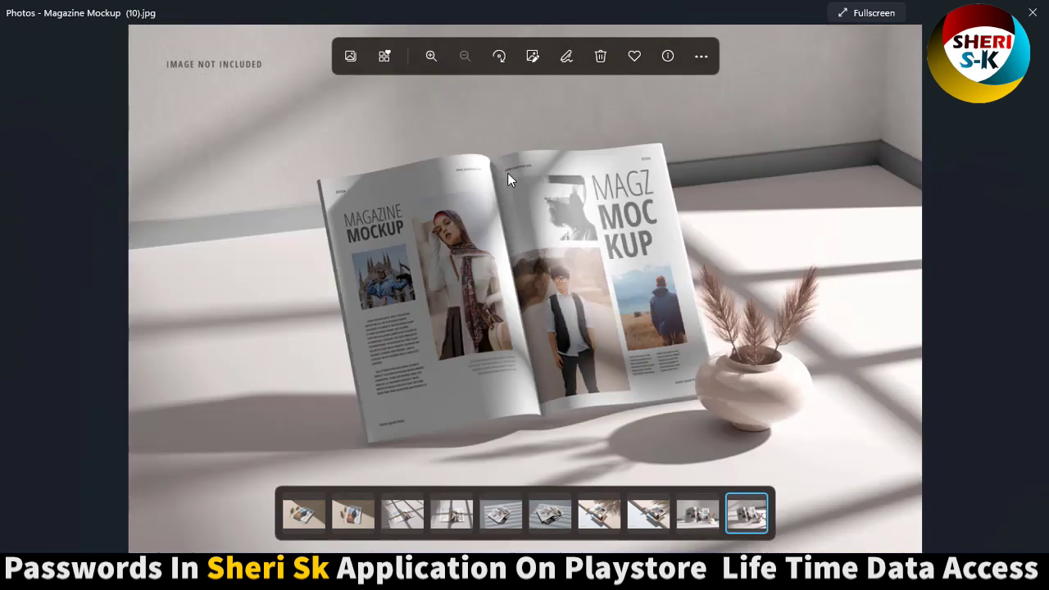
left_click(1032, 13)
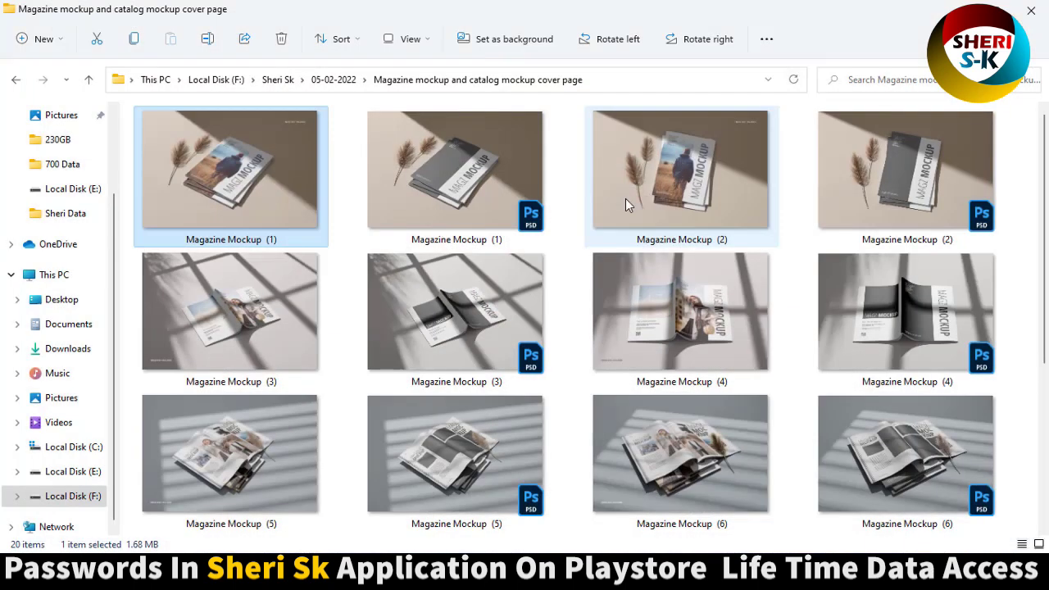
- Open Magazine Mockup (2).psd in Photoshop and its Place Your Design Here.psb cover smart object
left_click(870, 196)
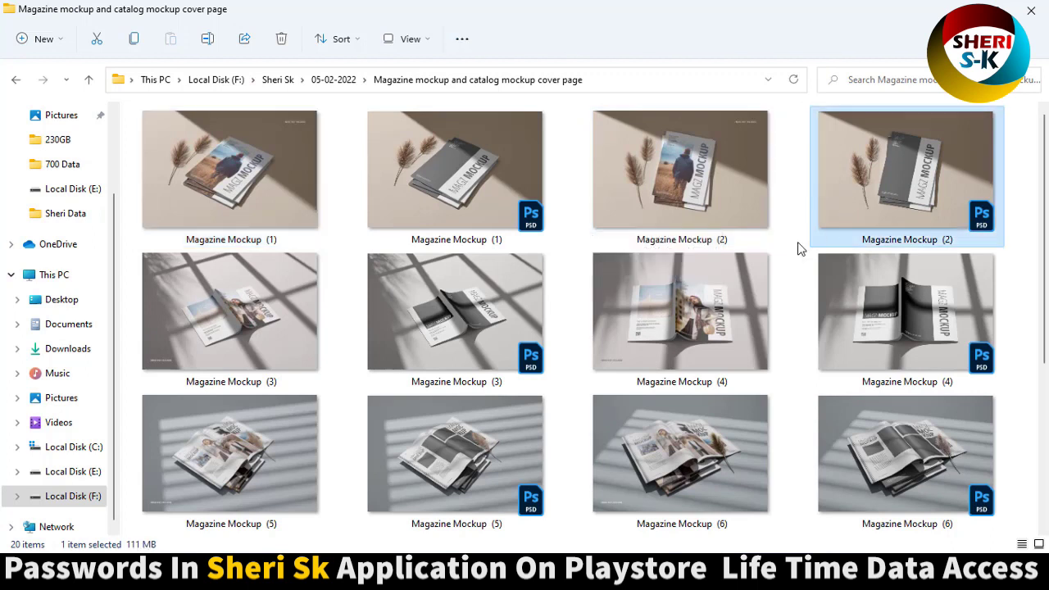
double_click(917, 197)
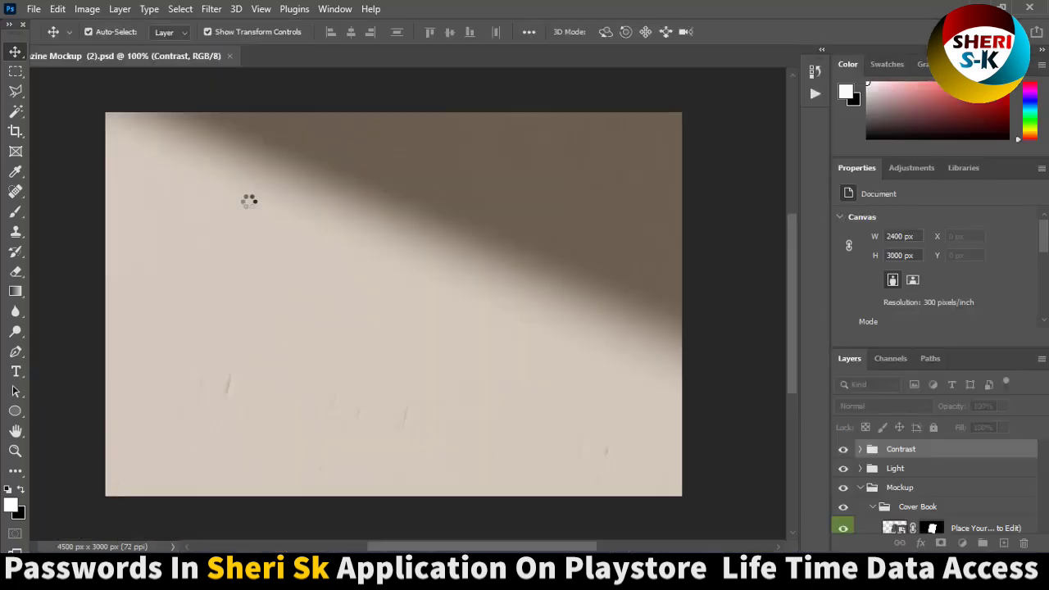
scroll(905, 481, "down", 1)
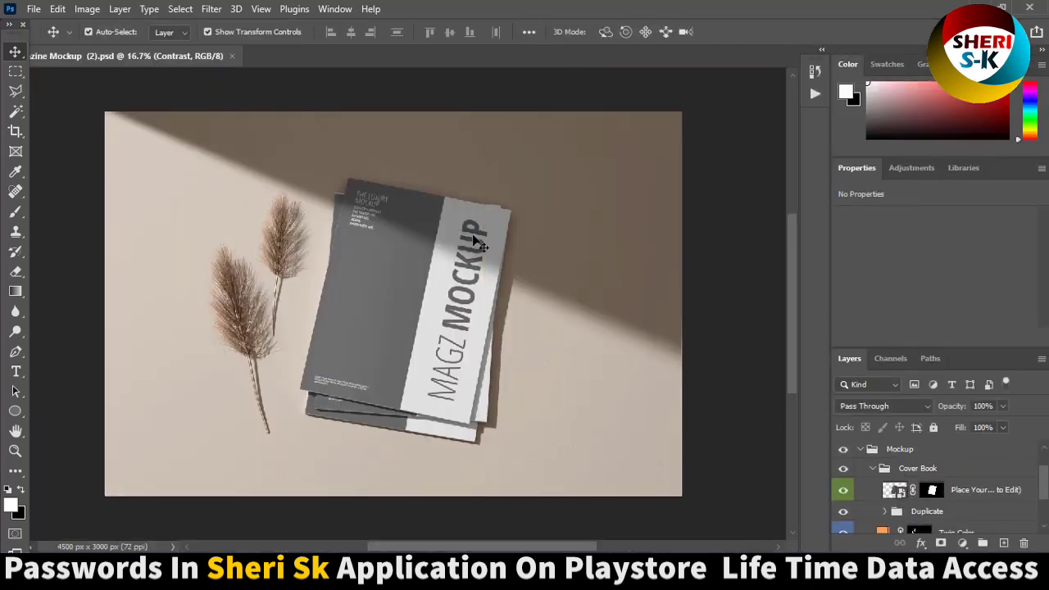
double_click(901, 495)
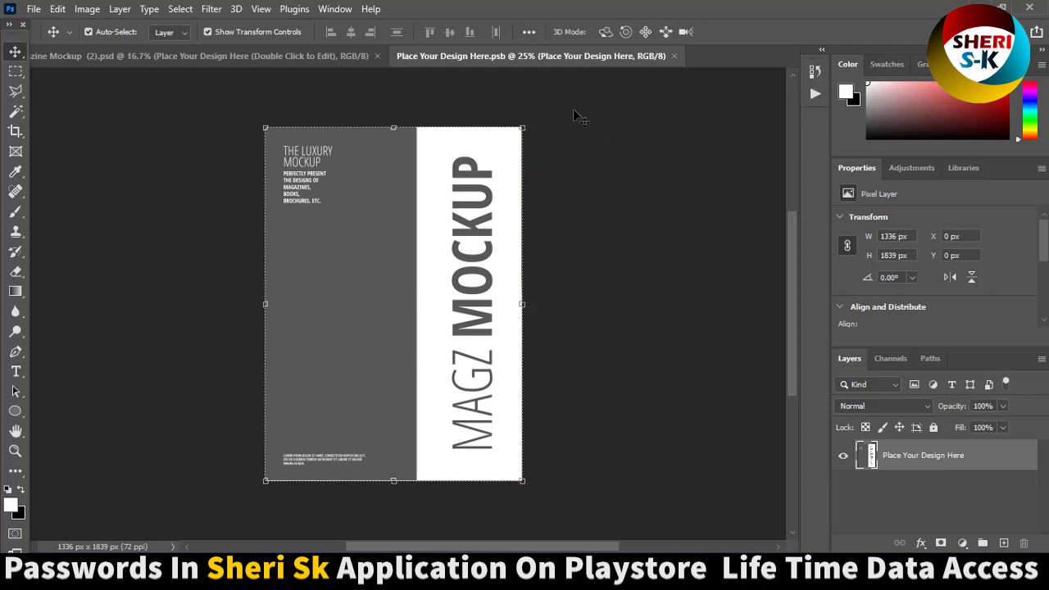
left_click(35, 10)
- Open girls-png-hd-15.png from Girls > PNG and drag the photo into the cover design
left_click(45, 40)
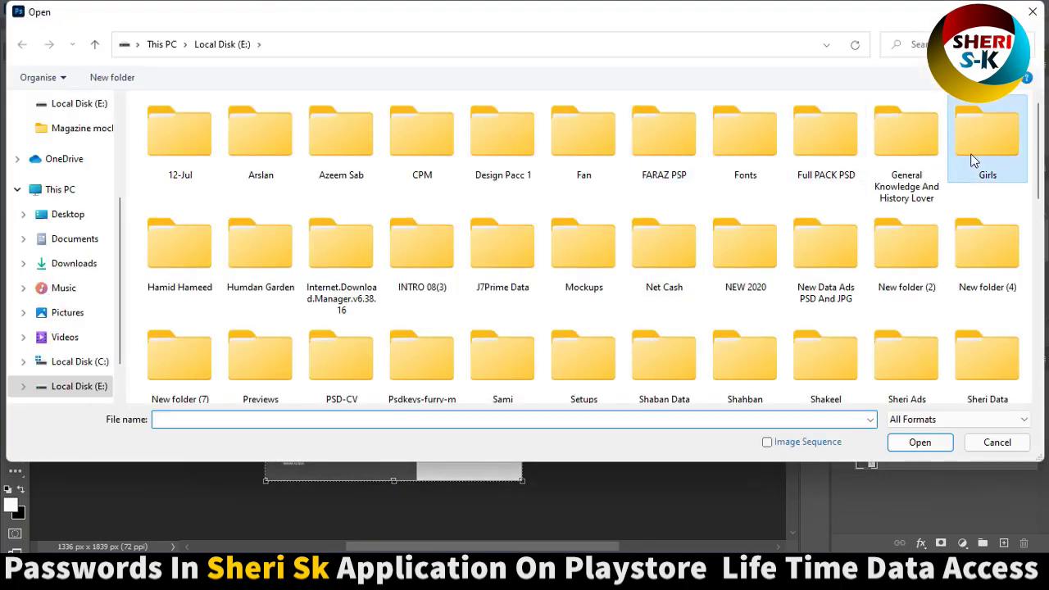
double_click(986, 141)
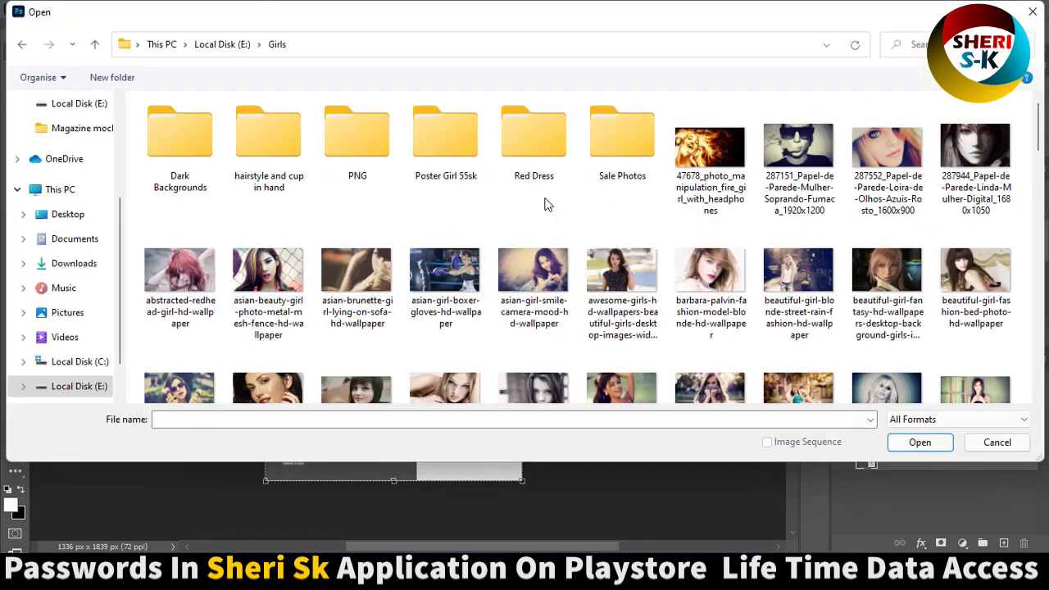
double_click(367, 147)
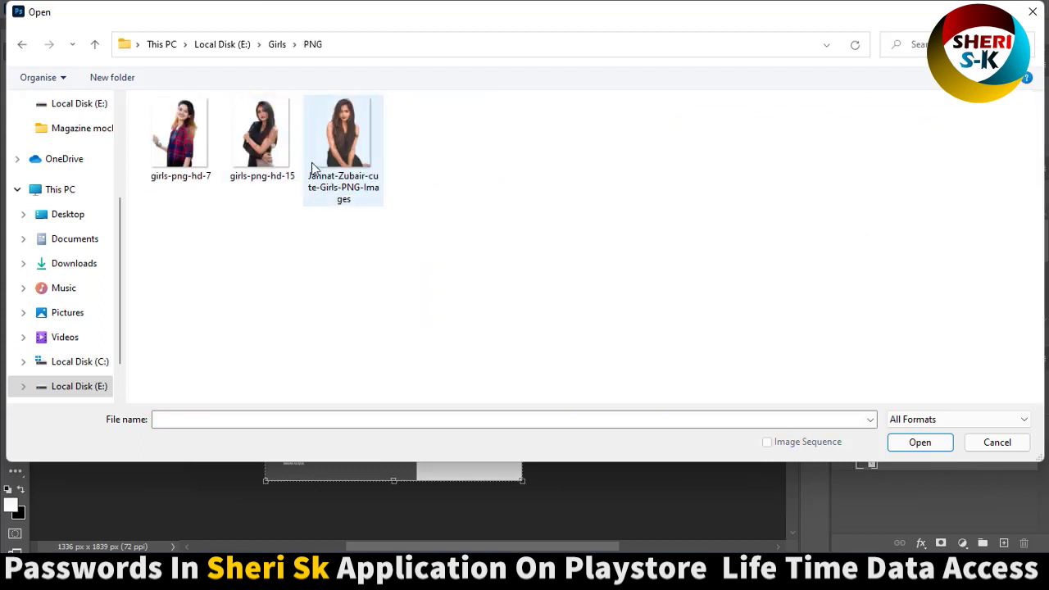
double_click(278, 141)
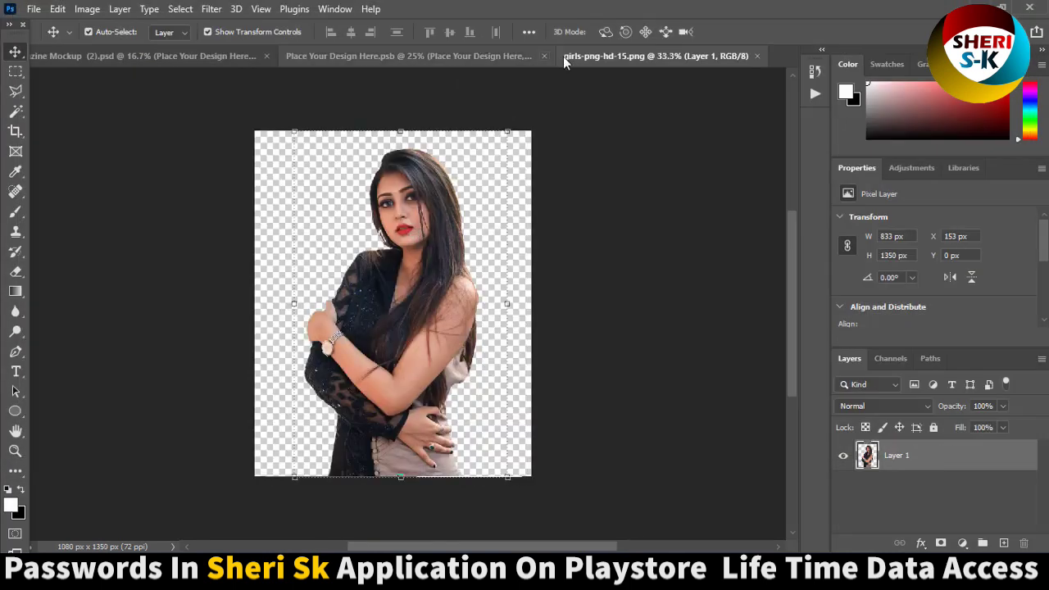
left_click_drag(563, 56, 658, 121)
left_click_drag(720, 274, 388, 318)
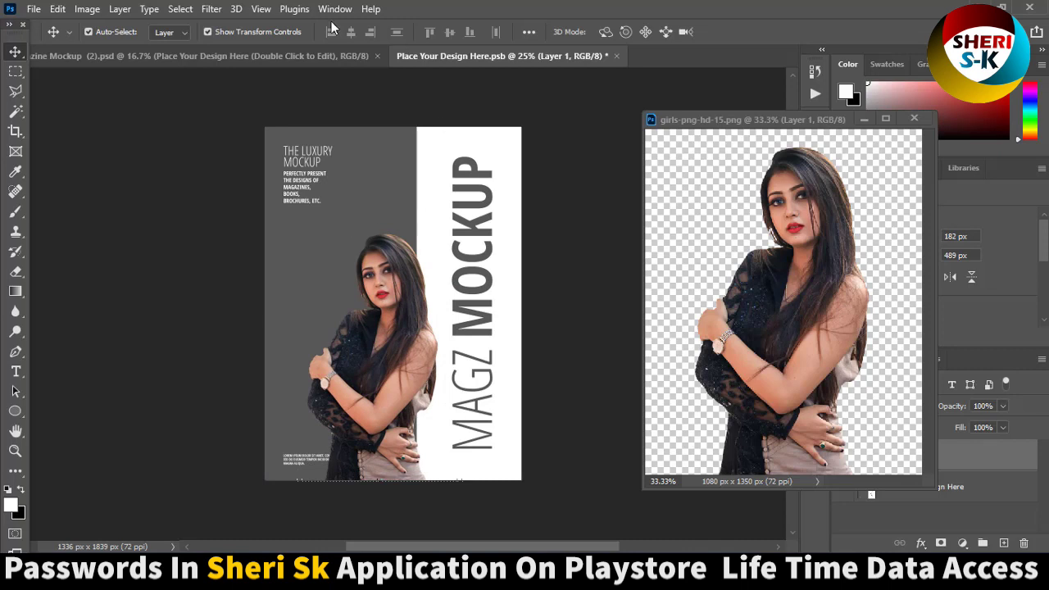
- Enlarge the girl photo to about 114% over the grey left panel
key("ctrl+minus")
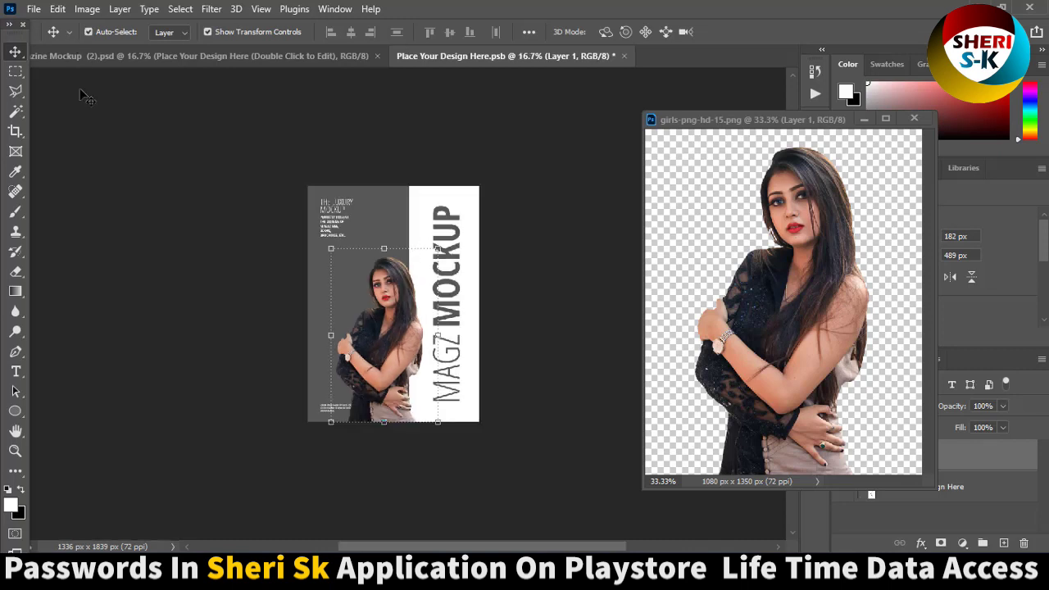
left_click_drag(331, 246, 316, 223)
key("Return")
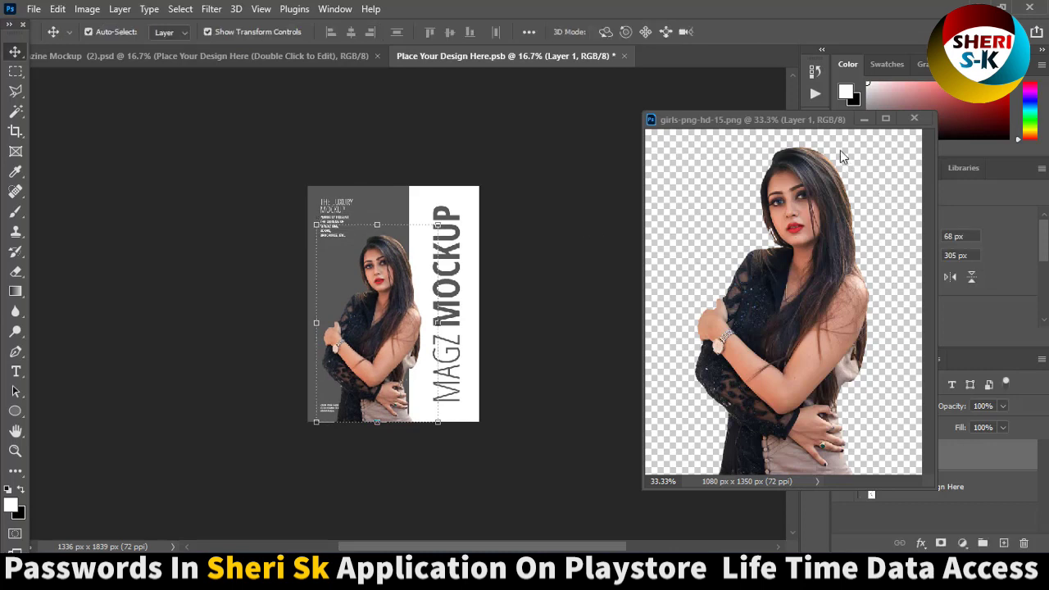
left_click(861, 119)
left_click(886, 490)
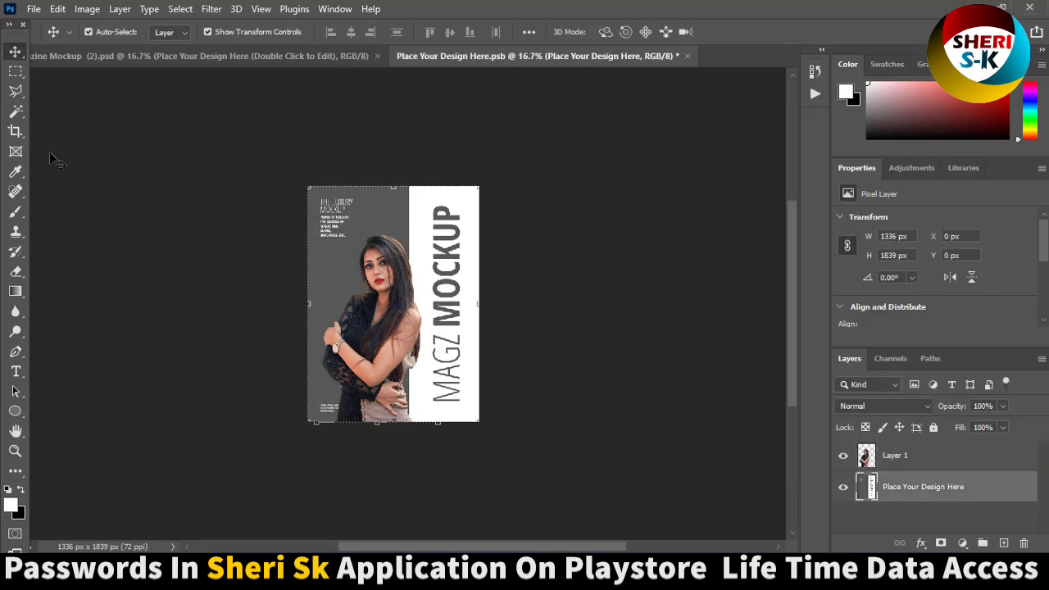
- Spot-heal away the top-left cover text and the small bottom-left caption
left_click(14, 111)
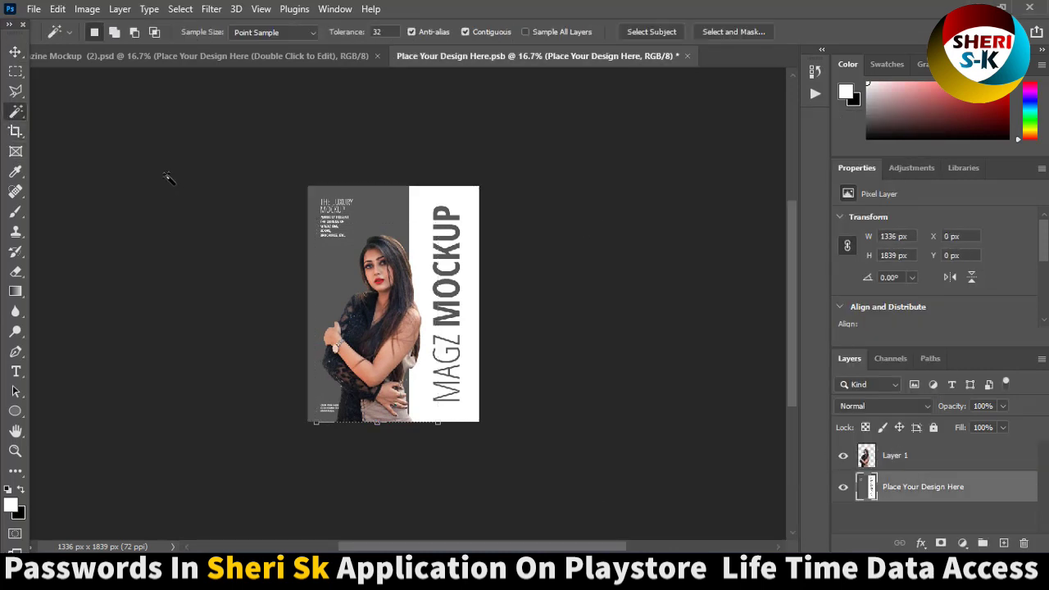
left_click(15, 191)
mouse_move(341, 195)
left_mouse_down()
mouse_move(335, 233)
mouse_move(328, 201)
mouse_move(332, 232)
mouse_move(349, 192)
mouse_move(316, 224)
mouse_move(277, 153)
mouse_move(347, 270)
mouse_move(339, 243)
left_mouse_up()
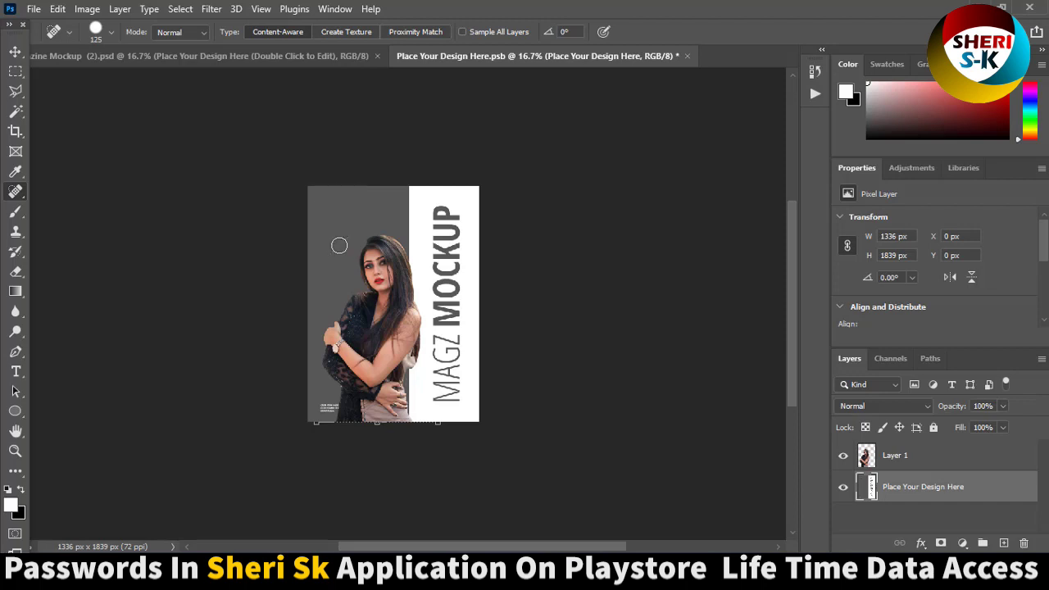
mouse_move(338, 403)
left_mouse_down()
mouse_move(322, 410)
mouse_move(332, 410)
left_mouse_up()
- Magic-wand select the grey left panel and set the background colour to red
left_click(15, 71)
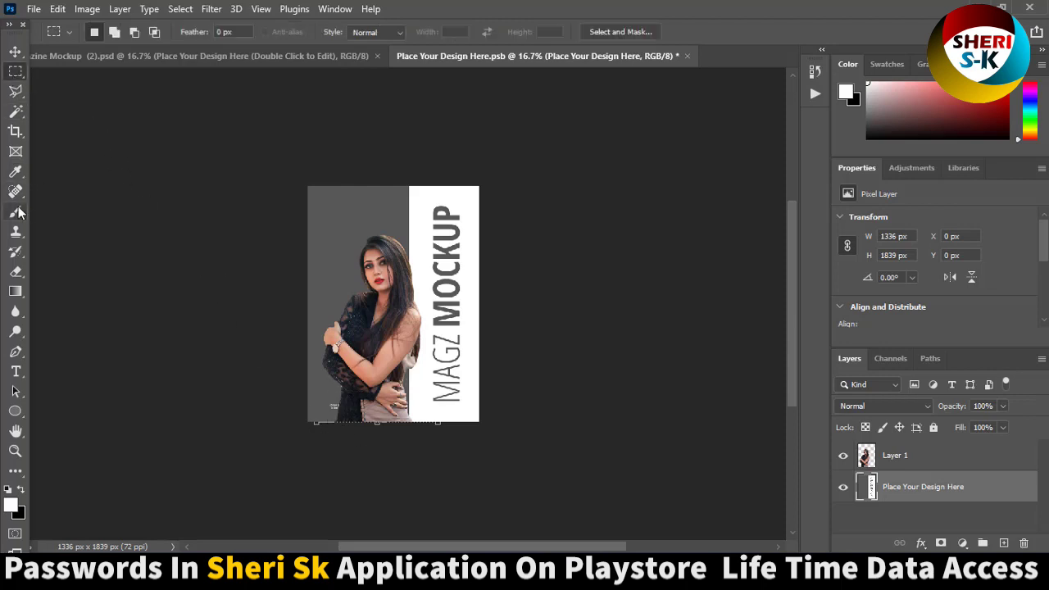
left_click(15, 110)
left_click(342, 227)
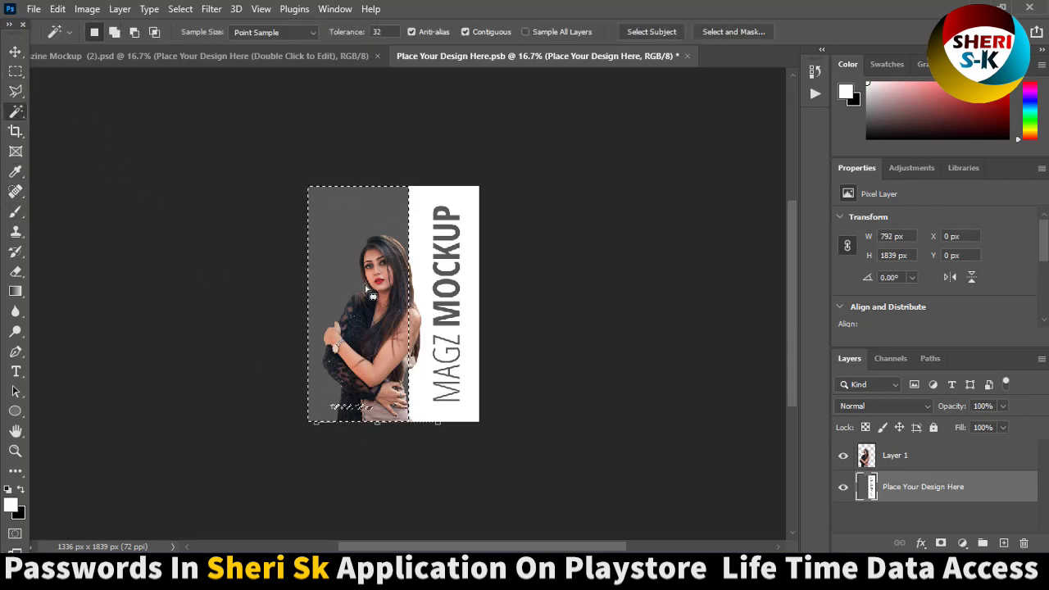
left_click(20, 516)
left_click(825, 230)
left_click(956, 177)
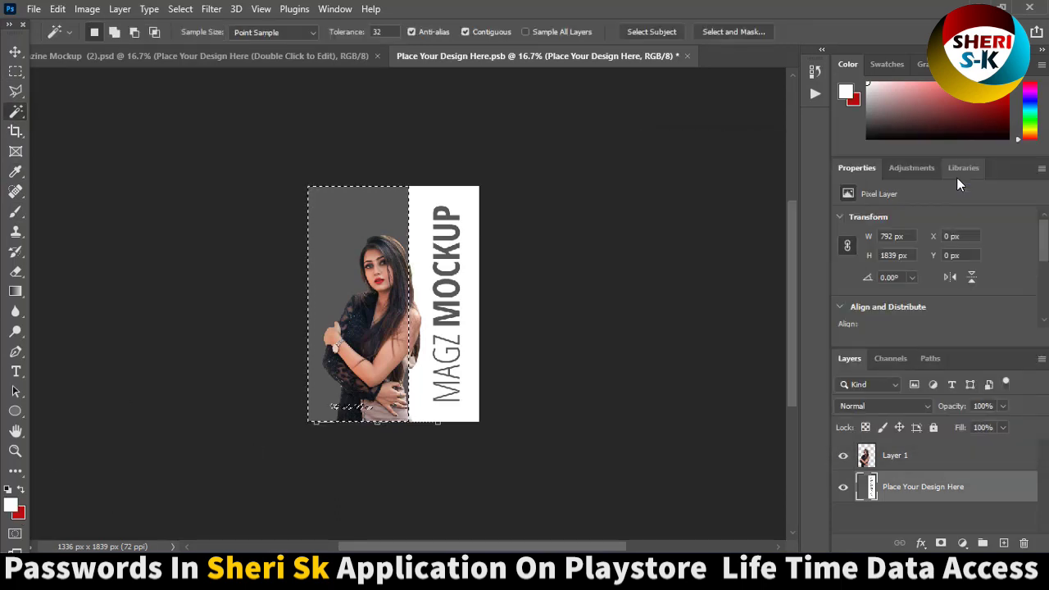
- Fill the selected panel red, deselect, save the PSB, and close the mockup without saving
key("ctrl+BackSpace")
left_click(16, 71)
key("ctrl+d")
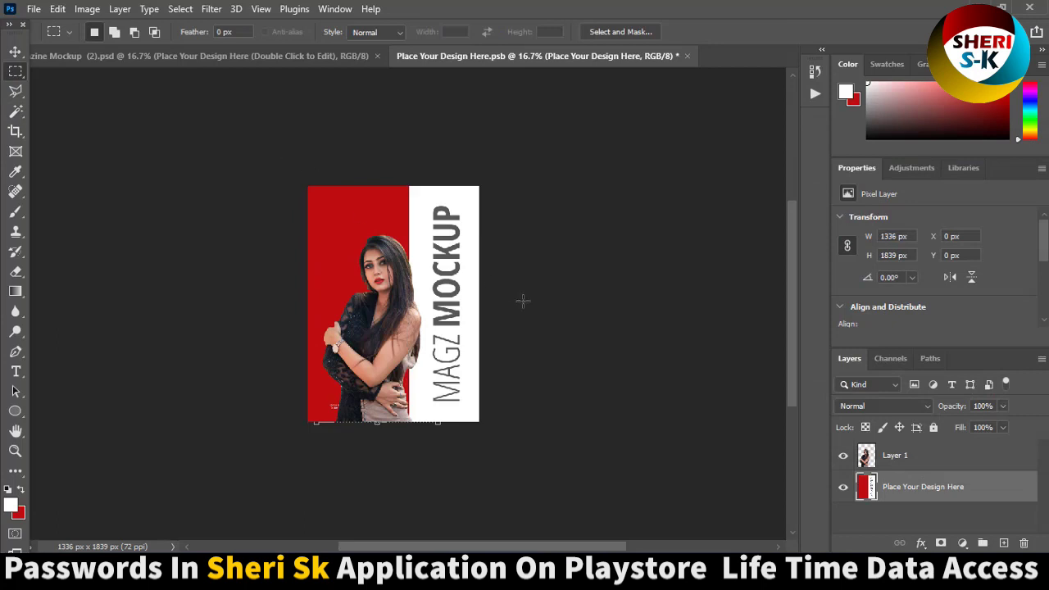
key("ctrl+plus")
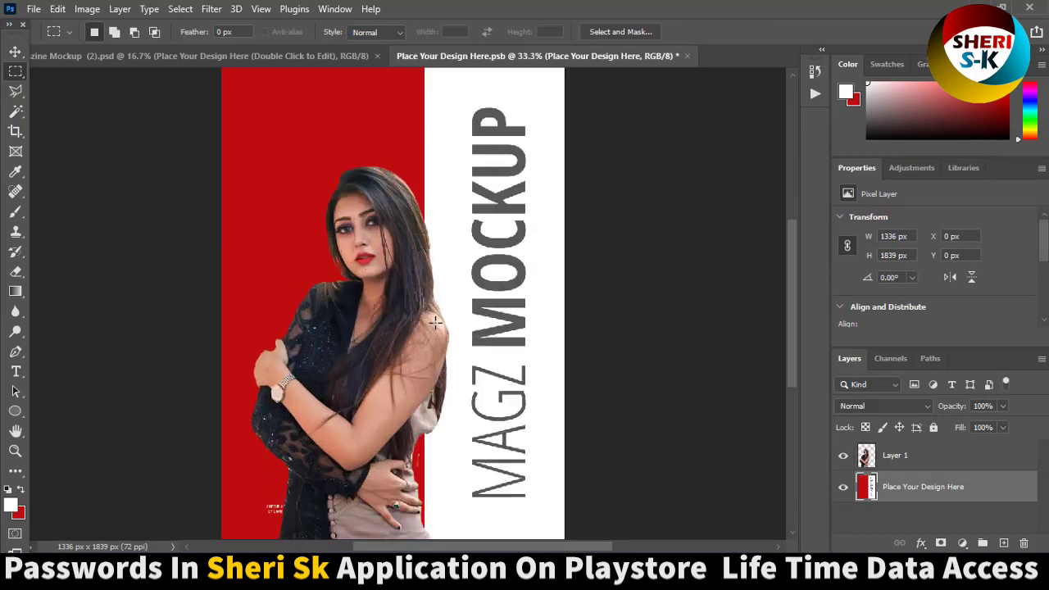
key("ctrl+s")
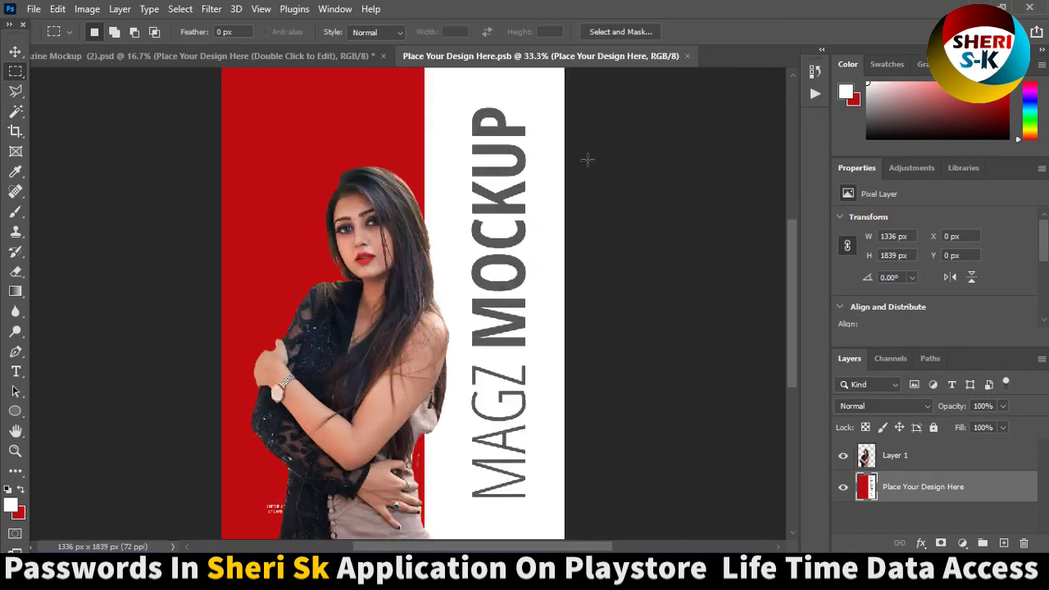
left_click(686, 56)
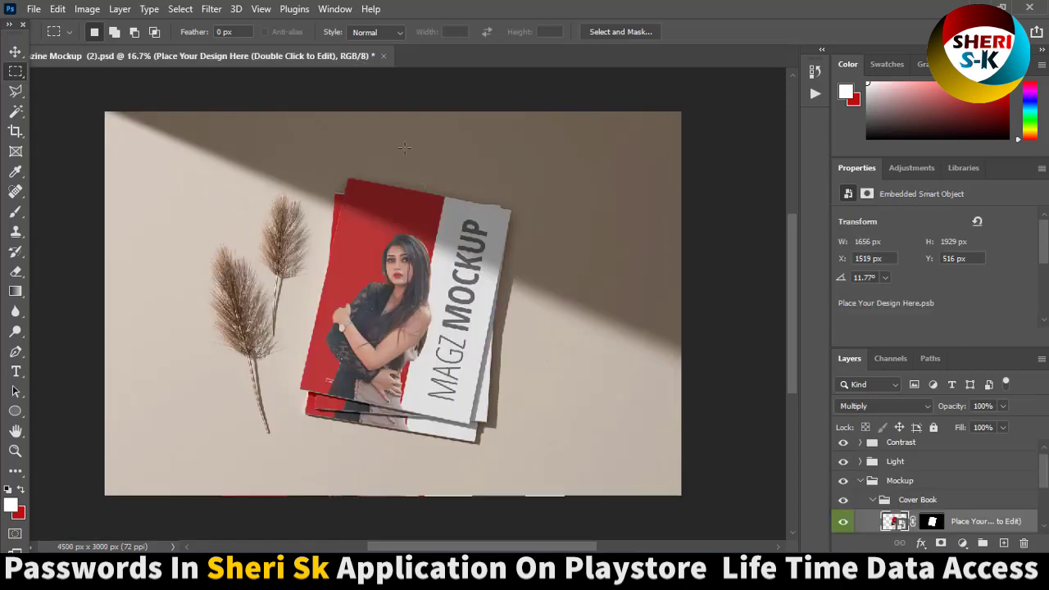
left_click(383, 56)
left_click(532, 220)
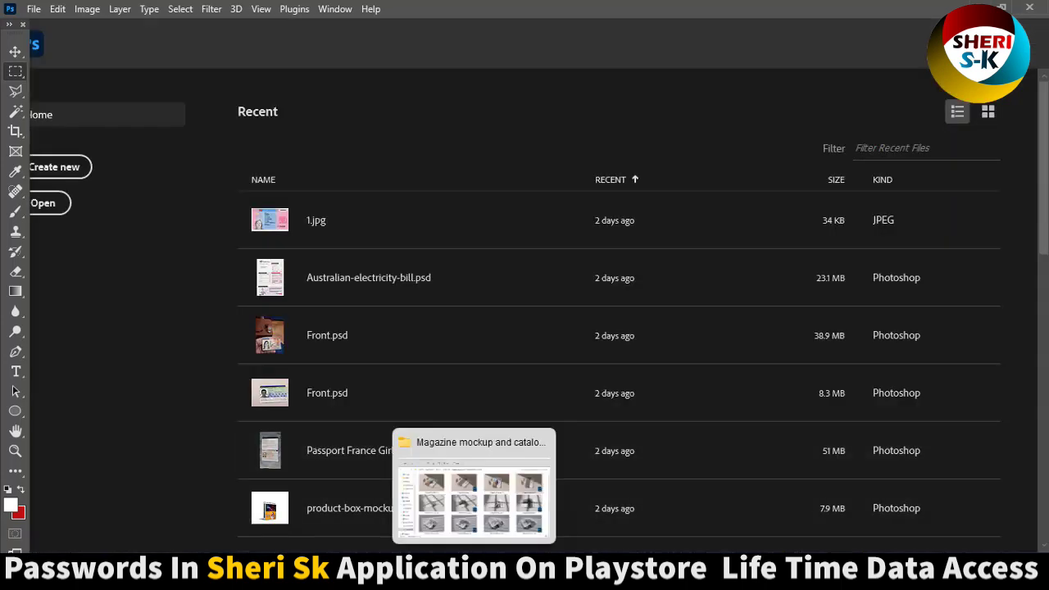
- Open Magazine Mockup (7).psd and select its Page 2 and Cover layers
left_click(476, 492)
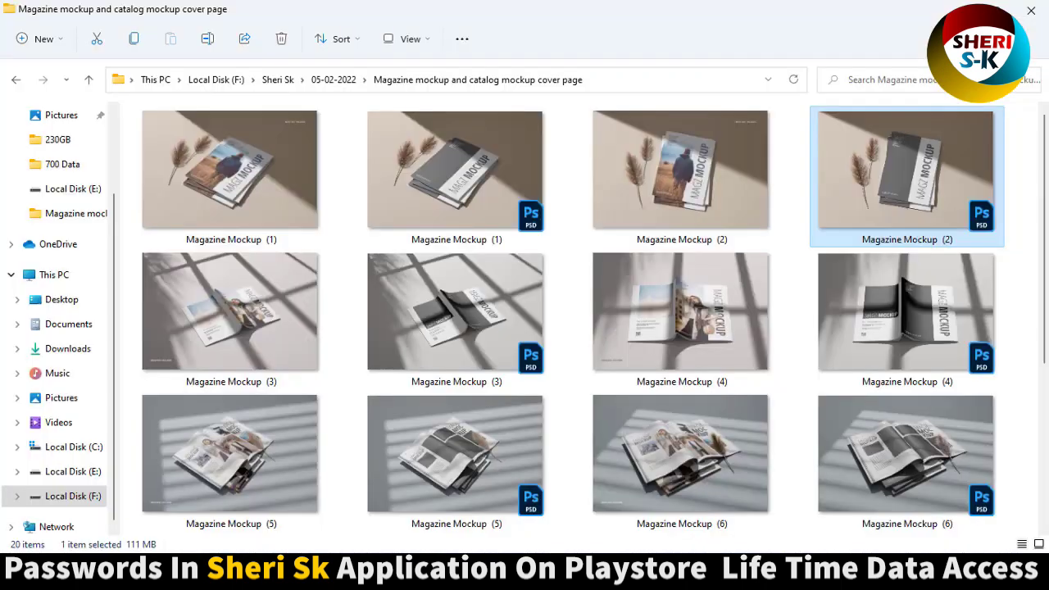
scroll(516, 385, "down", 2)
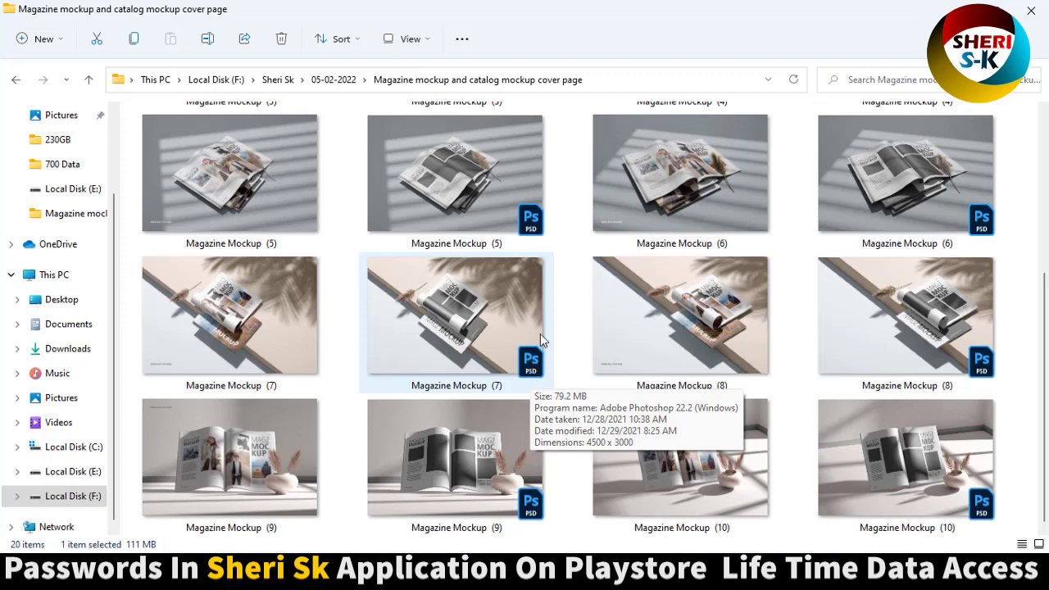
left_click(479, 309)
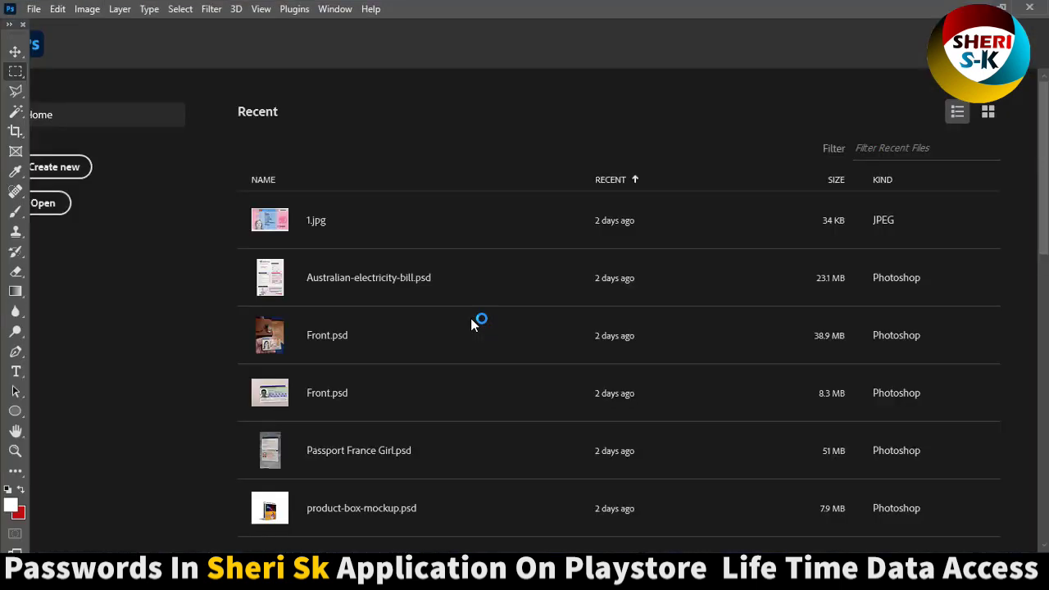
scroll(962, 488, "down", 3)
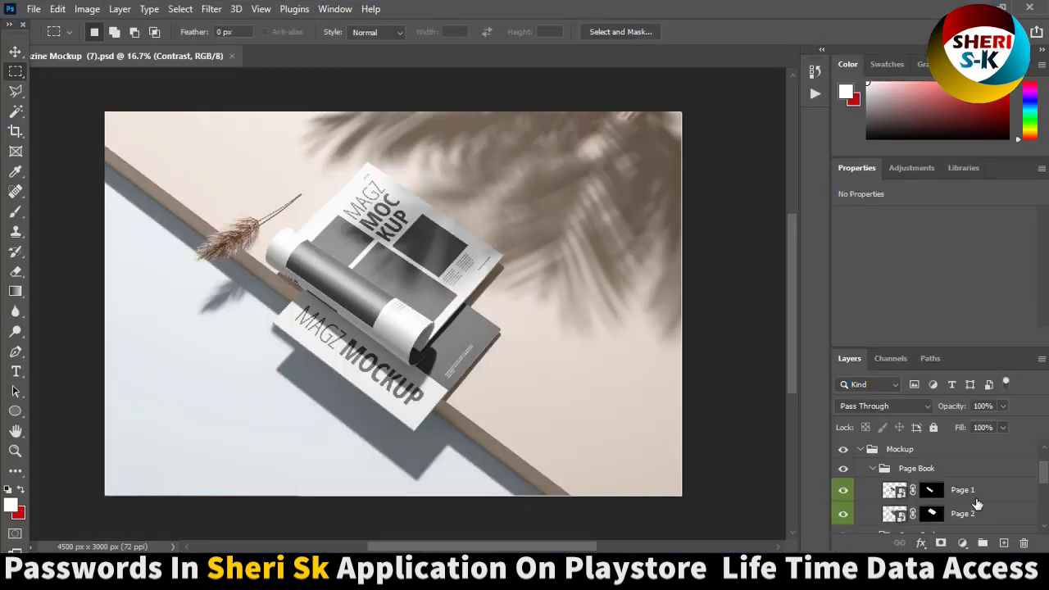
left_click(977, 501)
scroll(972, 516, "down", 1)
left_click(975, 511)
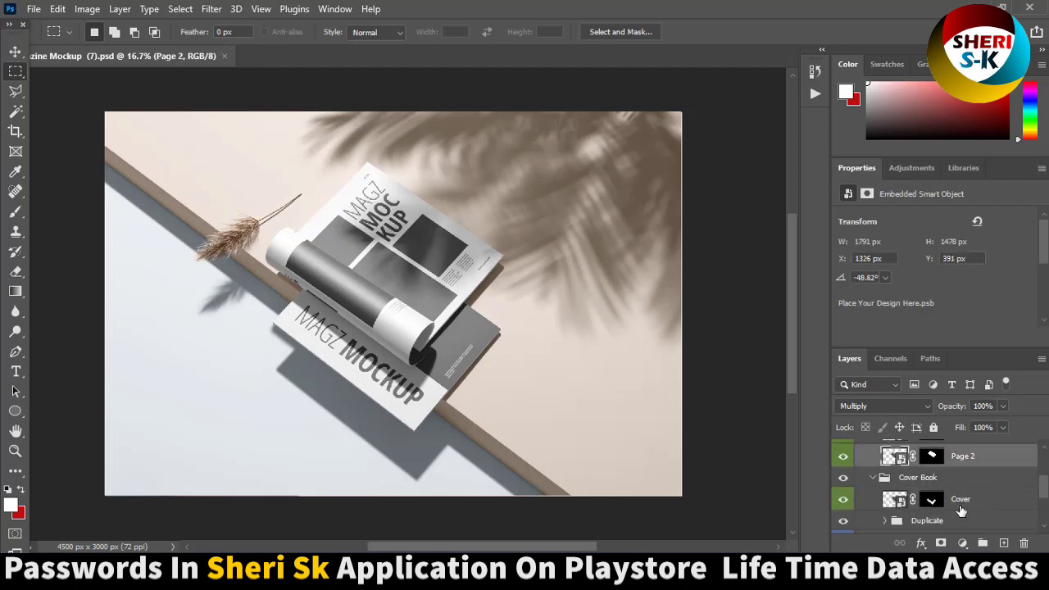
scroll(977, 509, "down", 2)
scroll(978, 508, "down", 2)
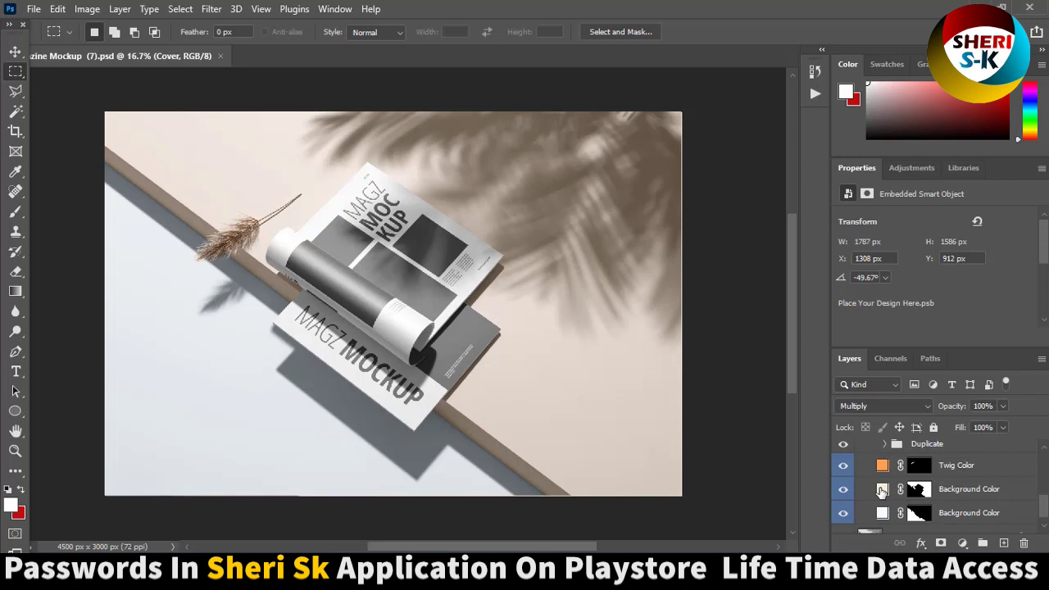
- Preview a darker tan on the middle Background Color fill layer, then cancel to keep beige
left_click(882, 491)
double_click(883, 490)
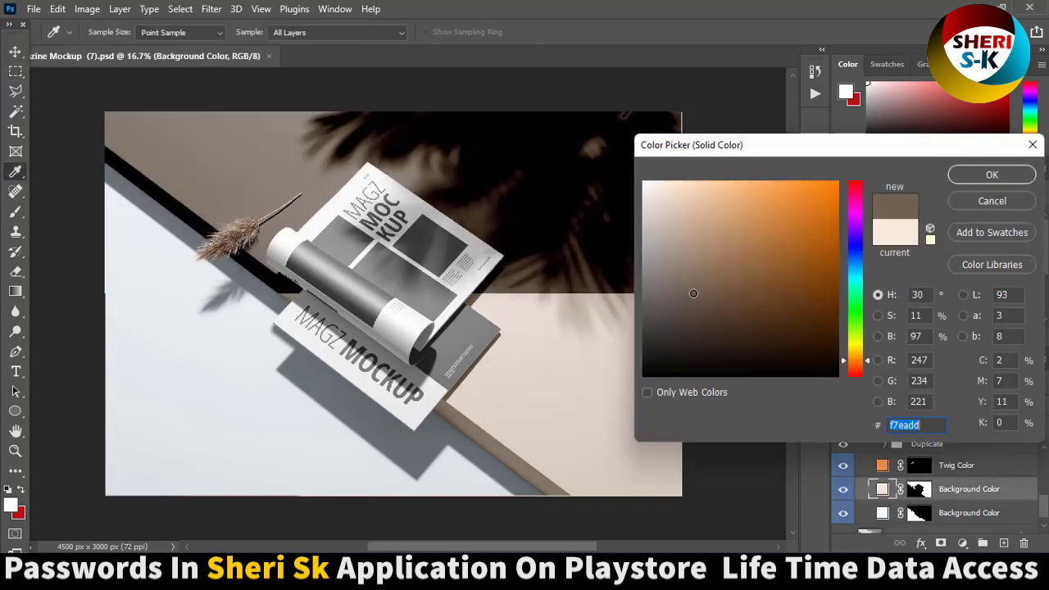
left_click_drag(711, 214, 669, 247)
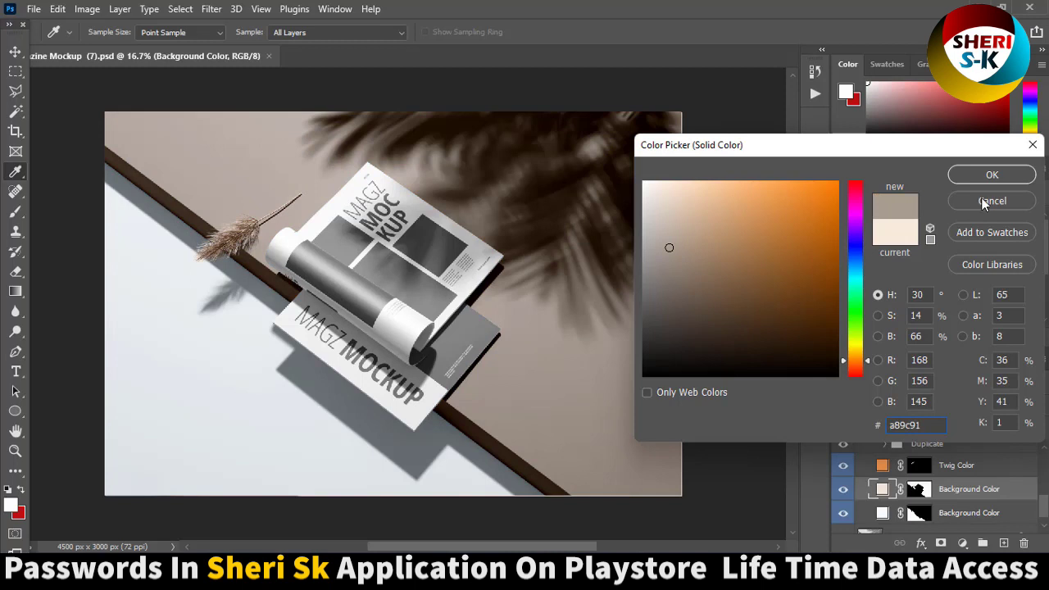
left_click(990, 200)
- Recolour the bottom Background Color fill layer purple after trying blue and green
left_click(887, 514)
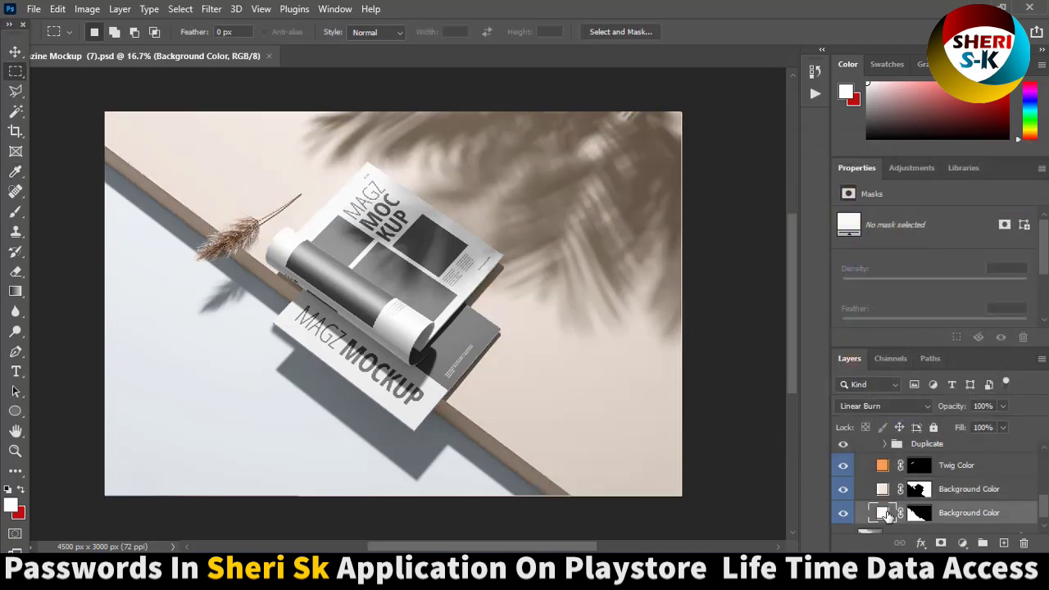
double_click(883, 513)
left_click_drag(733, 311, 686, 245)
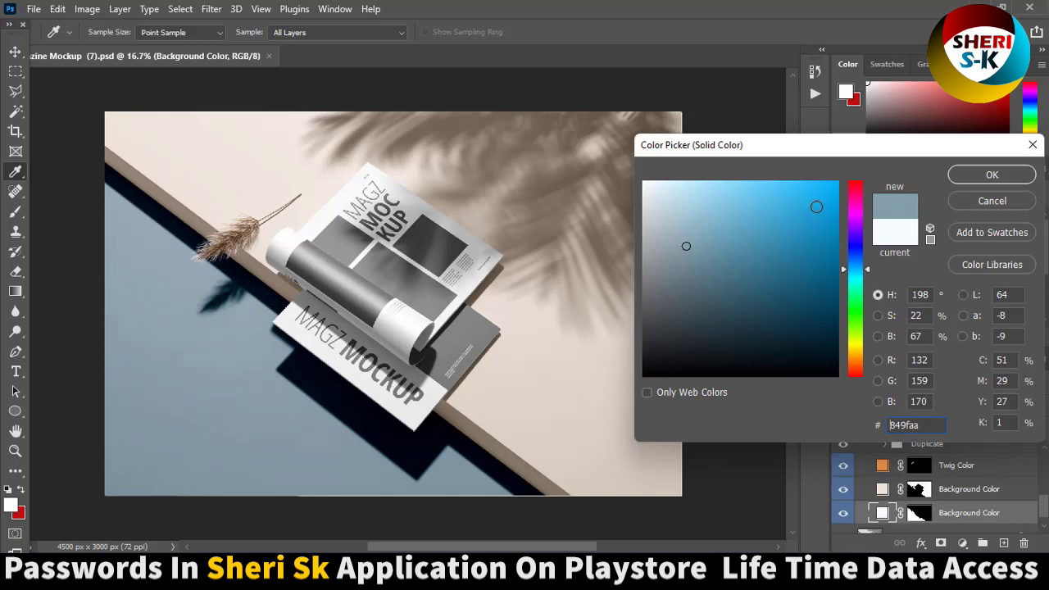
left_click(816, 205)
left_click_drag(858, 257, 874, 314)
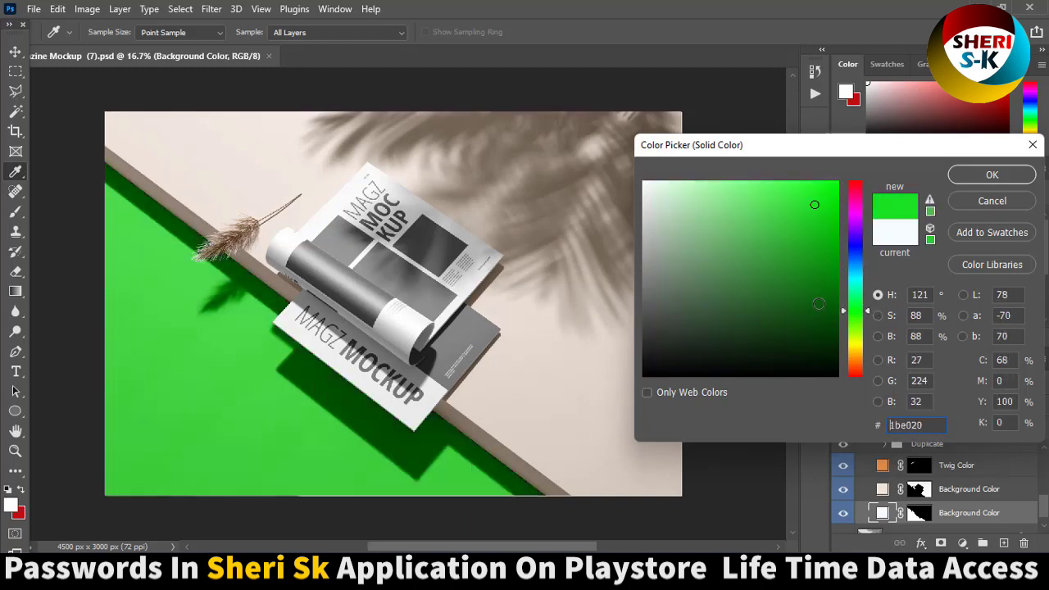
left_click(791, 298)
left_click(819, 249)
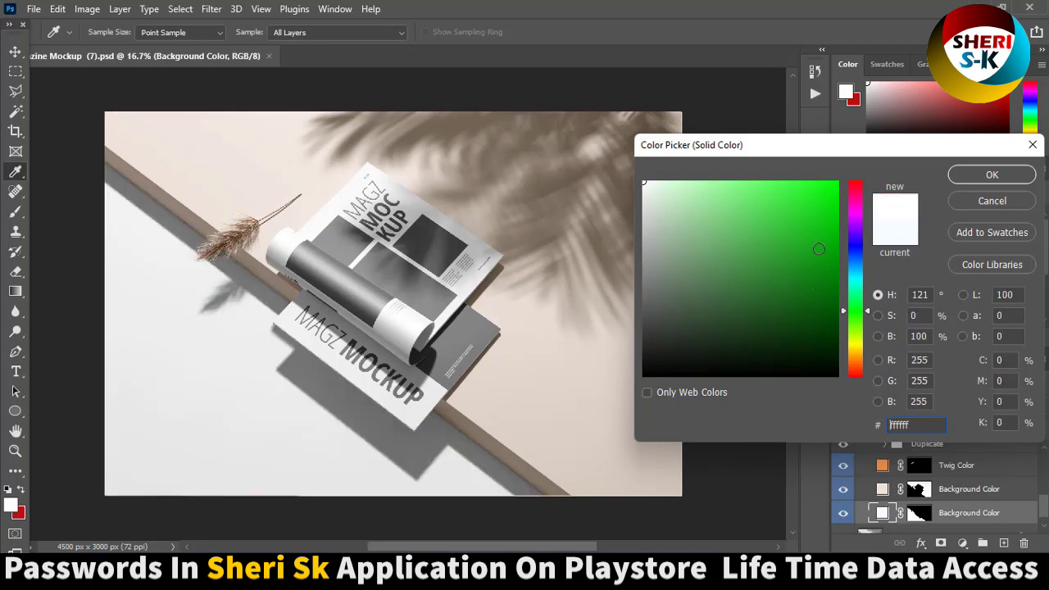
left_click(697, 275)
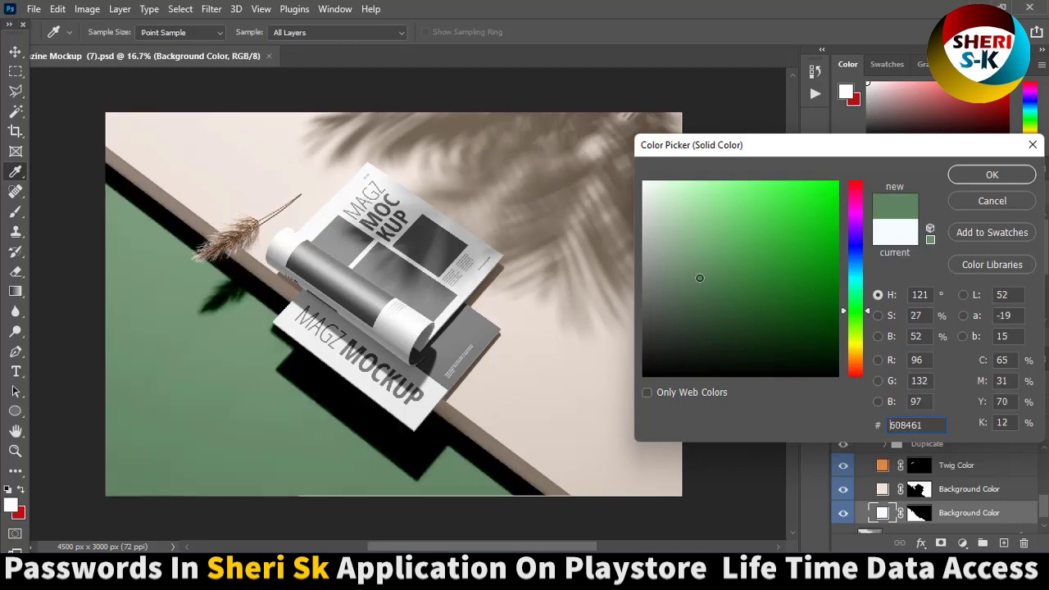
left_click(855, 218)
left_click(988, 176)
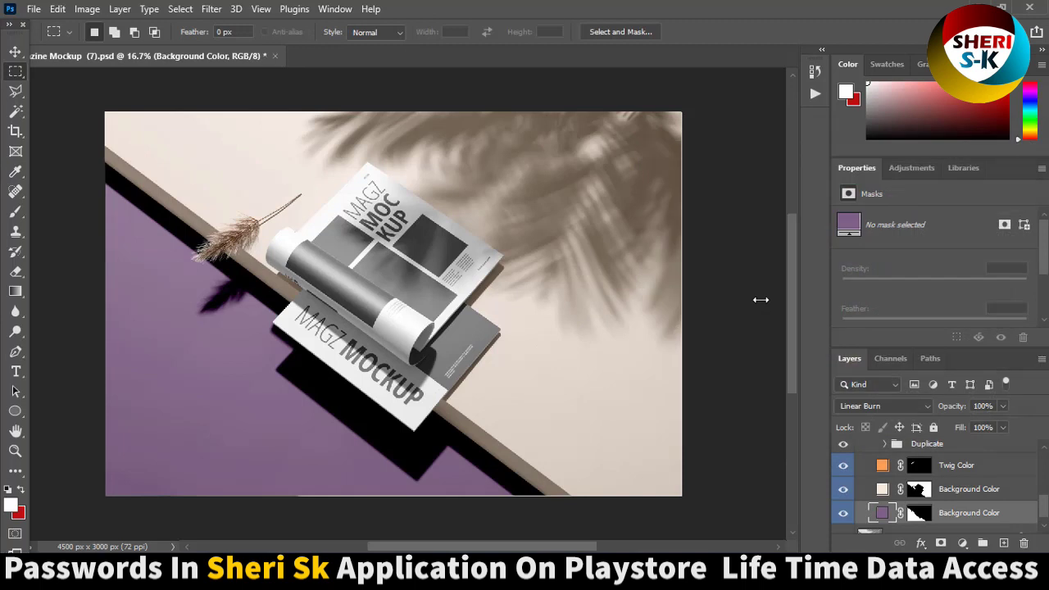
- Toggle the Cover, Page 2 and Page 1 layers' visibility to see which artwork each holds
scroll(926, 484, "up", 3)
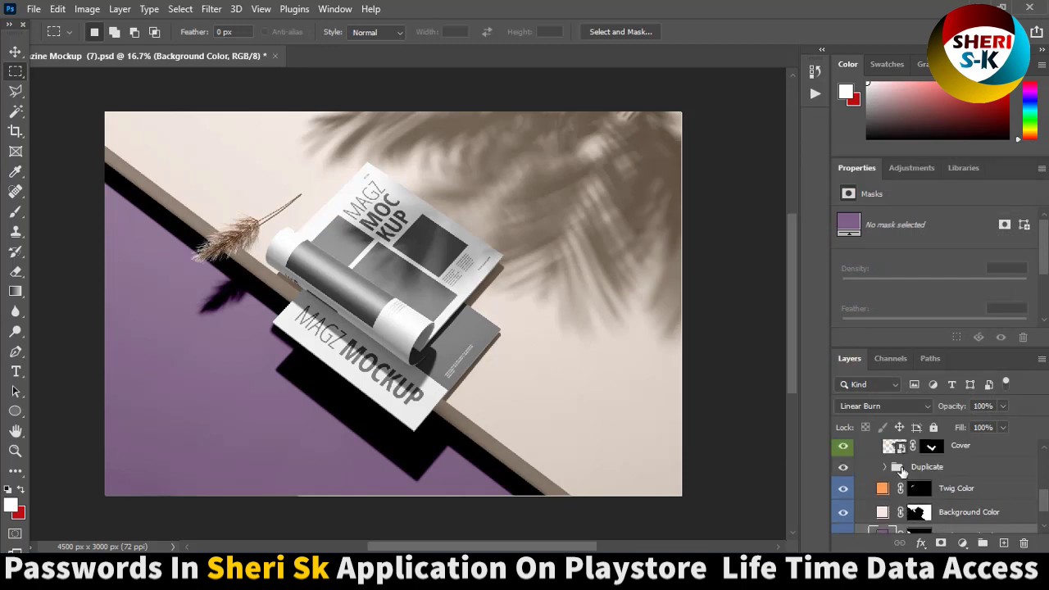
left_click(931, 484)
left_click(842, 485)
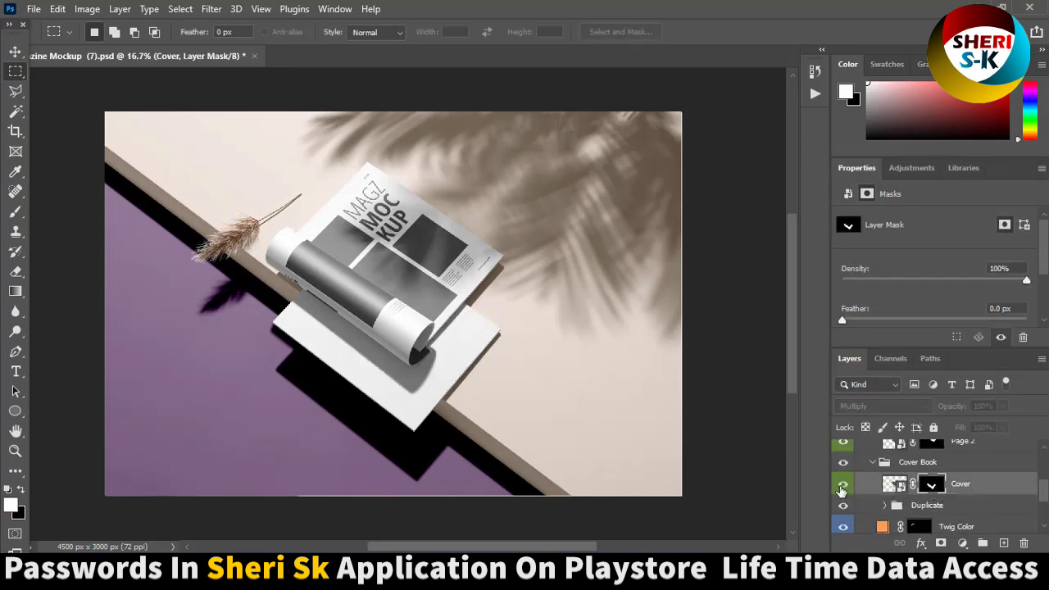
left_click(843, 486)
scroll(844, 486, "up", 1)
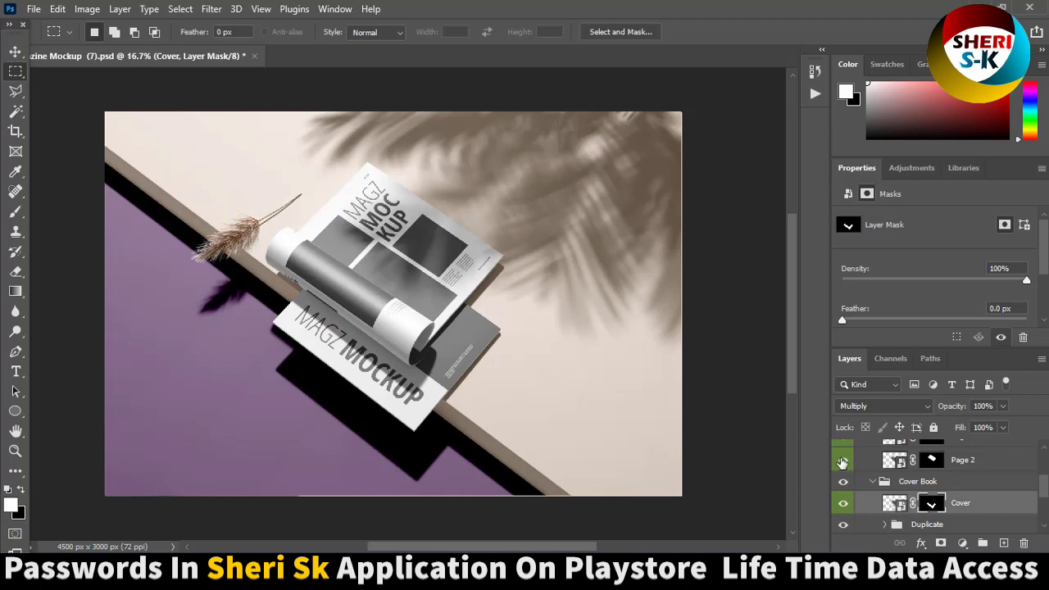
left_click(843, 462)
left_click(843, 462)
scroll(859, 471, "up", 1)
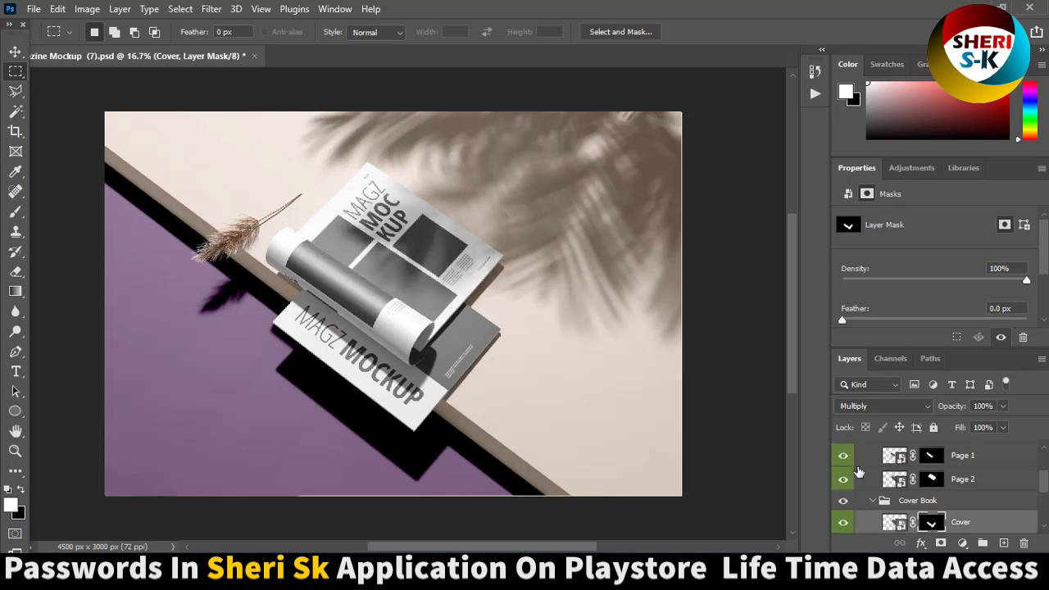
left_click(844, 455)
left_click(843, 456)
- Open the Page 2 smart object and the sdf.jpg photo from Dark Backgrounds
double_click(898, 482)
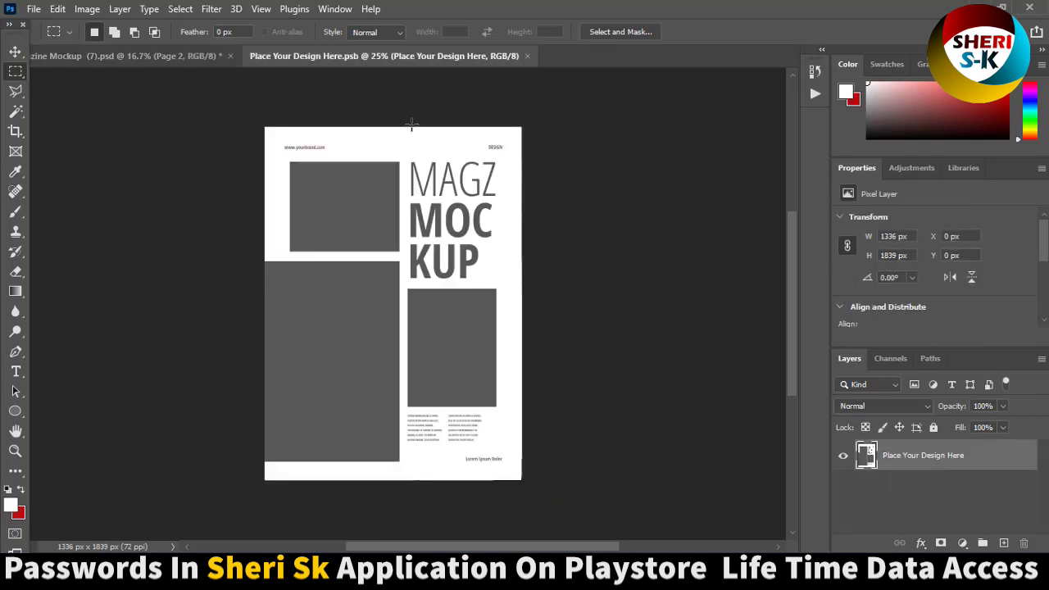
left_click(40, 10)
left_click(49, 37)
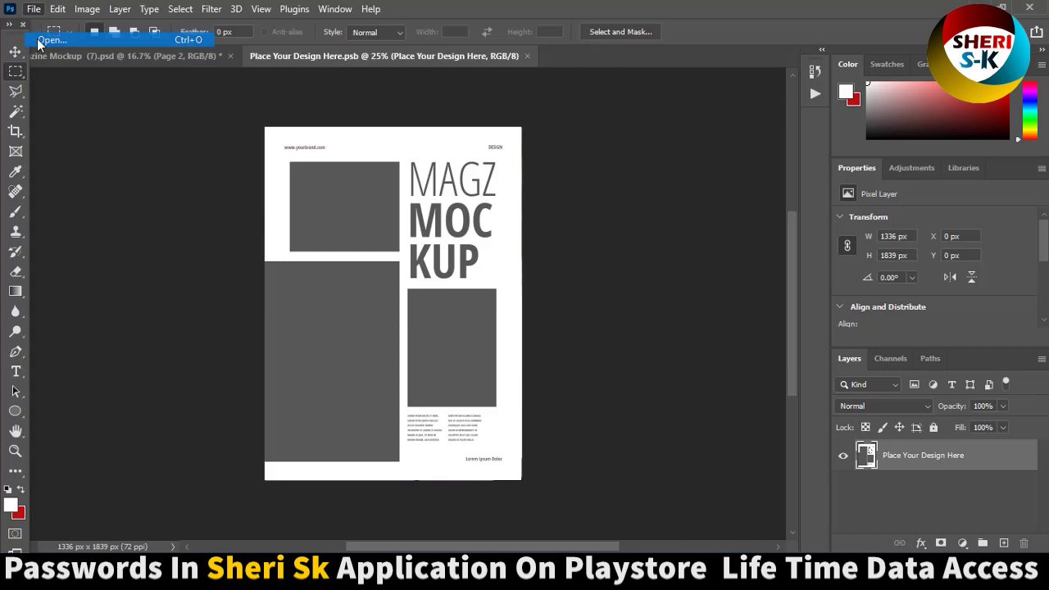
left_click(277, 44)
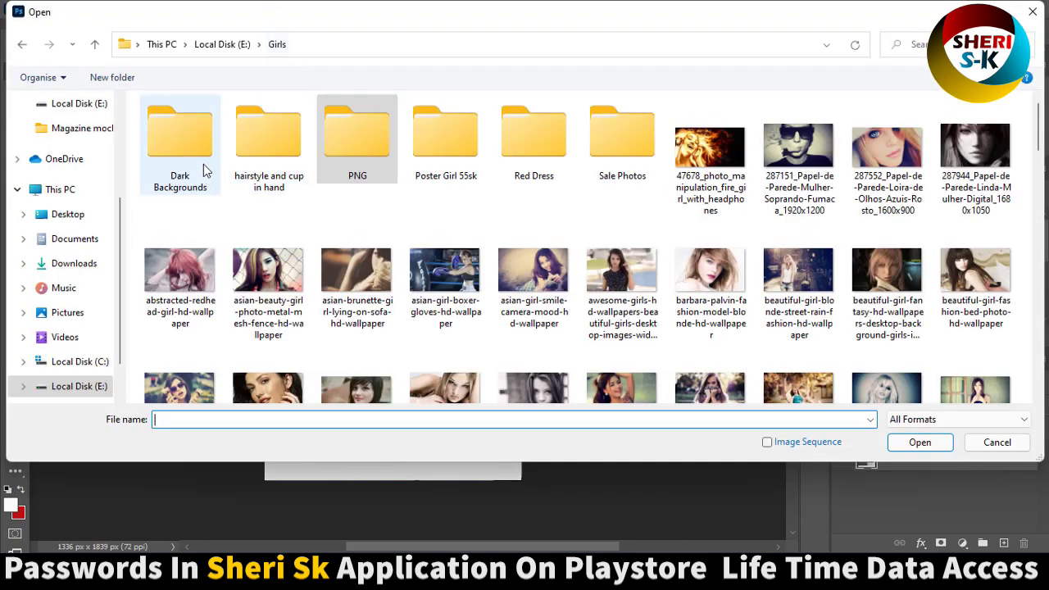
double_click(199, 144)
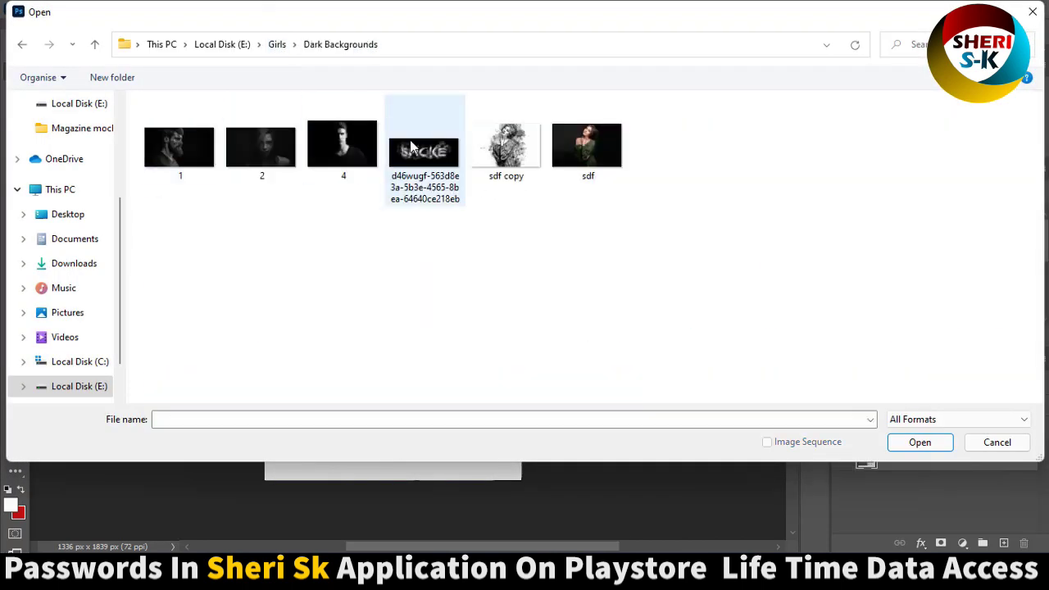
double_click(561, 143)
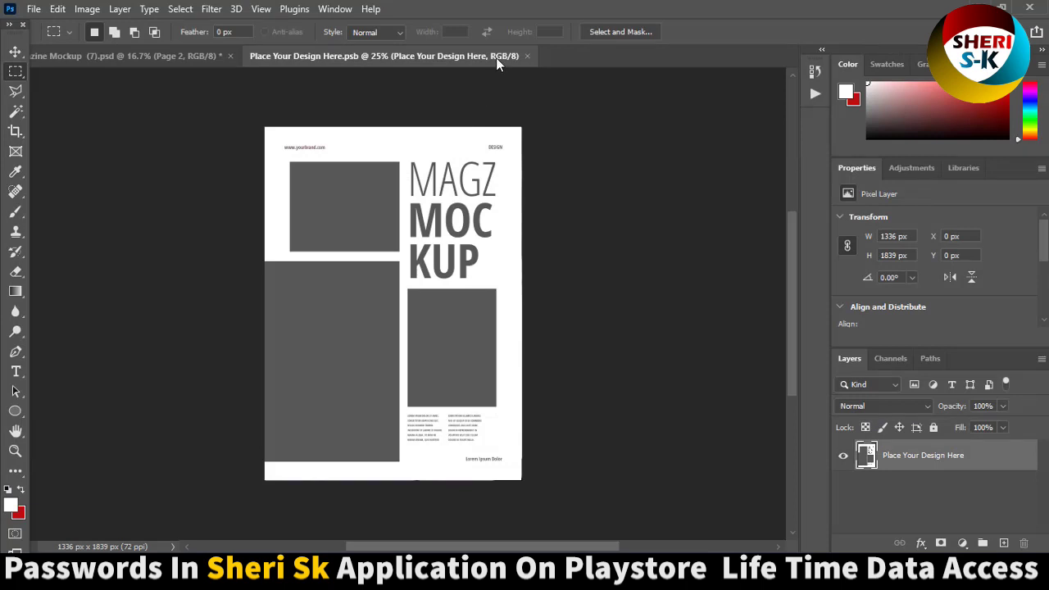
left_click_drag(602, 57, 636, 128)
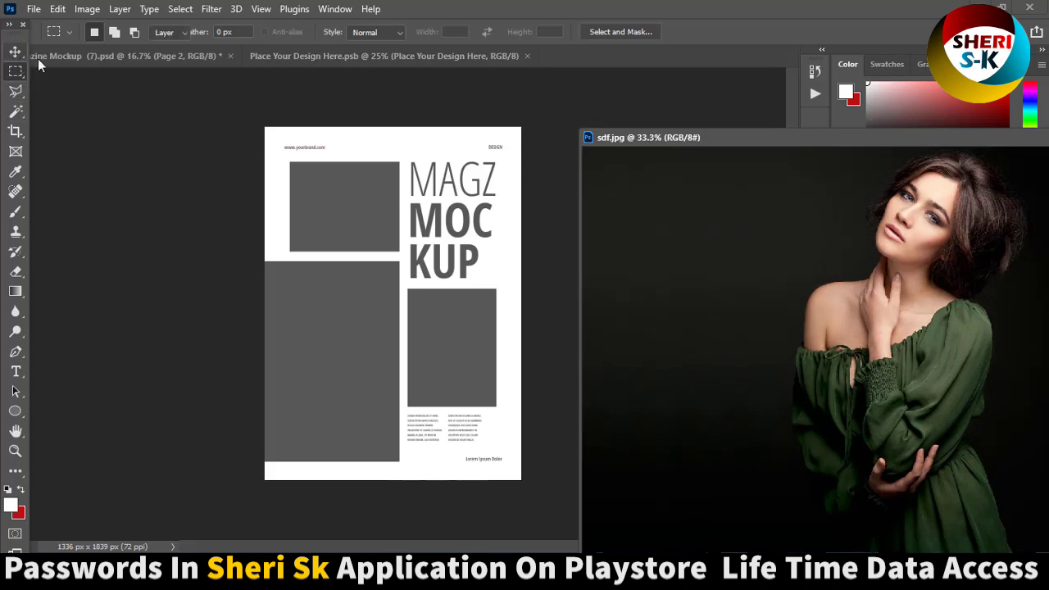
- Place the sdf photo into the page design, enlarged to about 117% to fill the page
key("v")
left_click_drag(361, 335, 364, 344)
left_click_drag(385, 385, 375, 308)
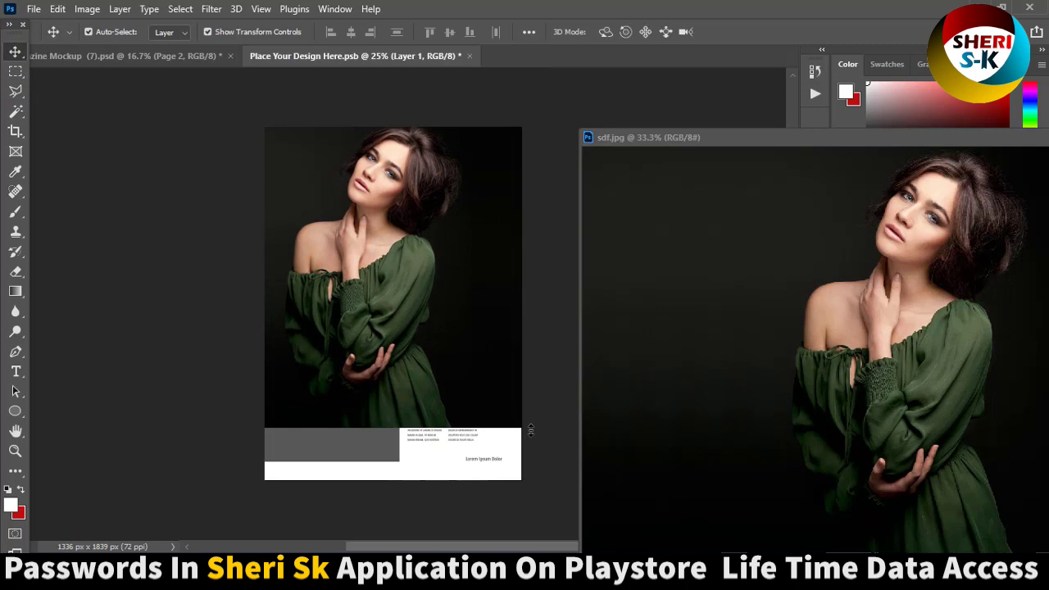
left_click_drag(530, 430, 571, 471)
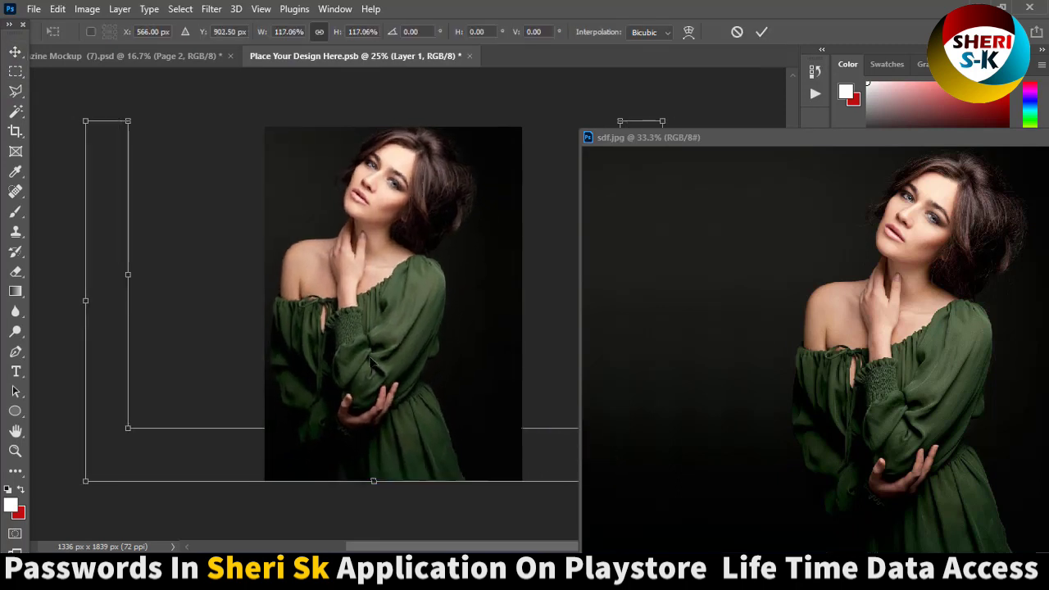
left_click_drag(371, 365, 386, 365)
key("Return")
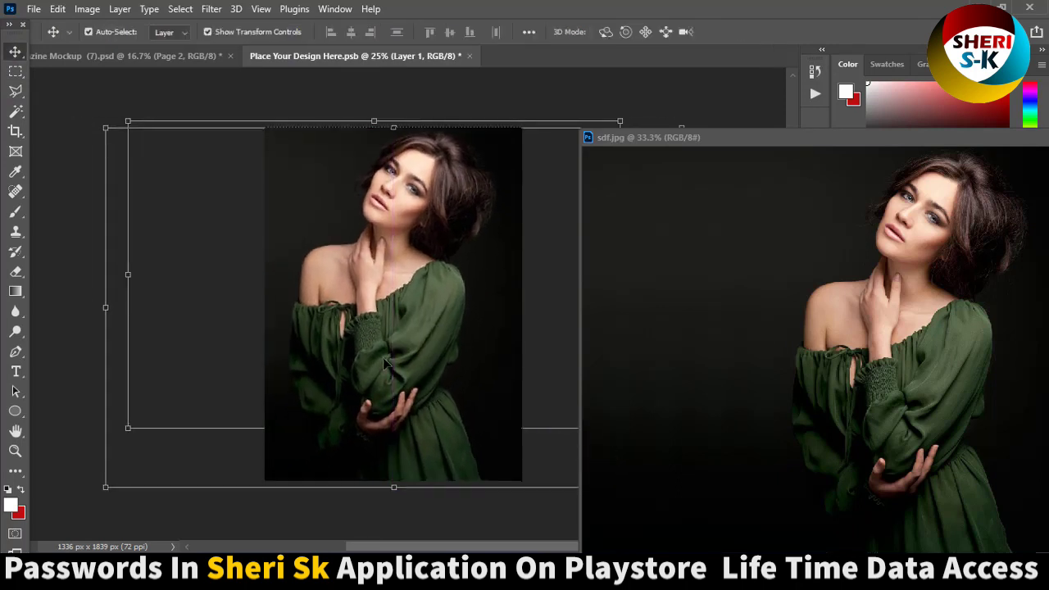
- Save the page 2 design and close sdf.jpg and the PSB, returning to the mockup
key("ctrl+s")
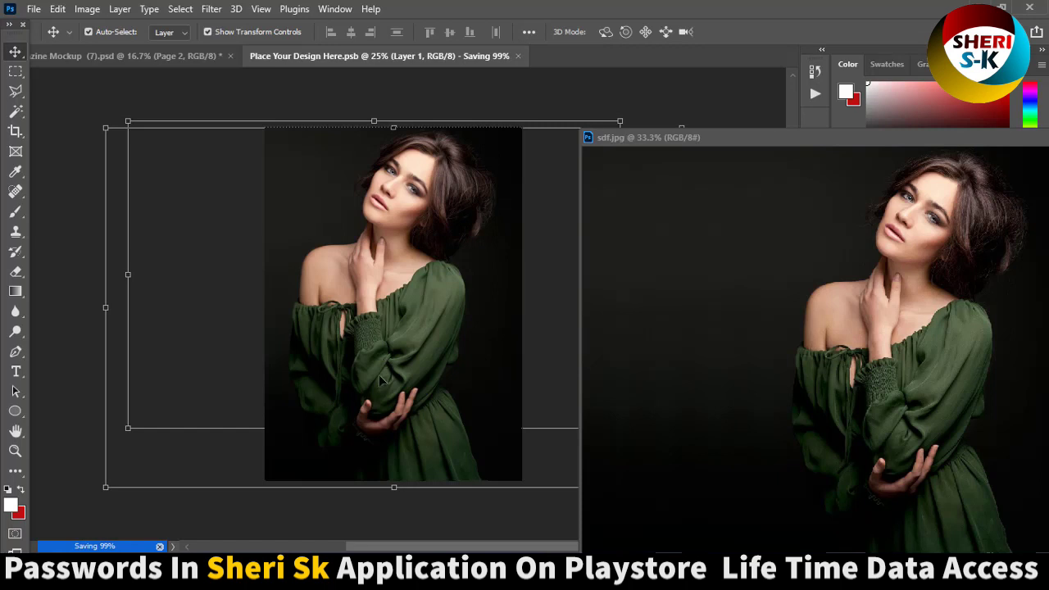
left_click_drag(950, 140, 818, 145)
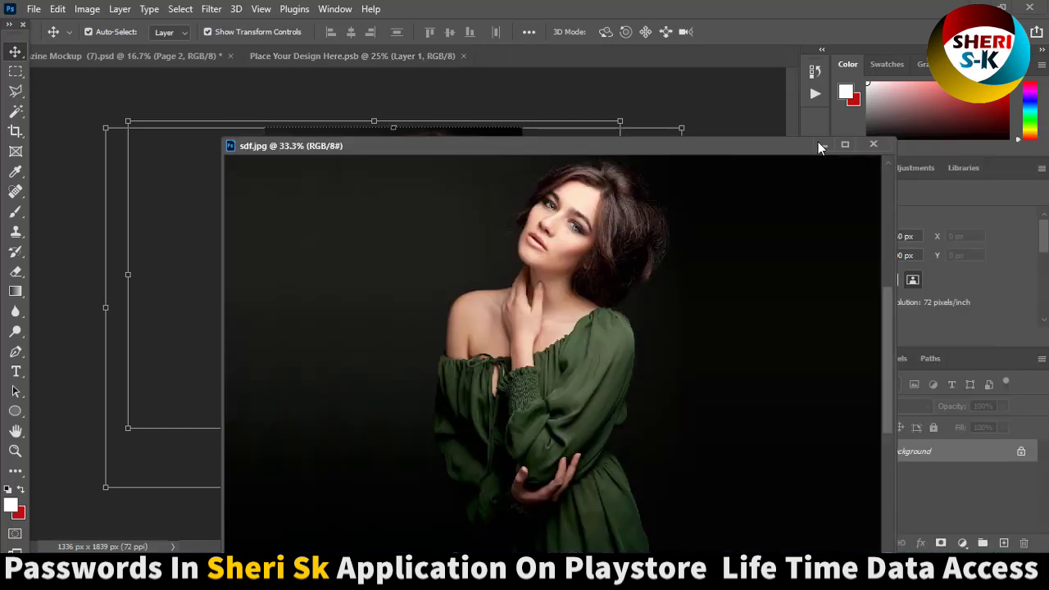
left_click(874, 144)
key("ctrl+w")
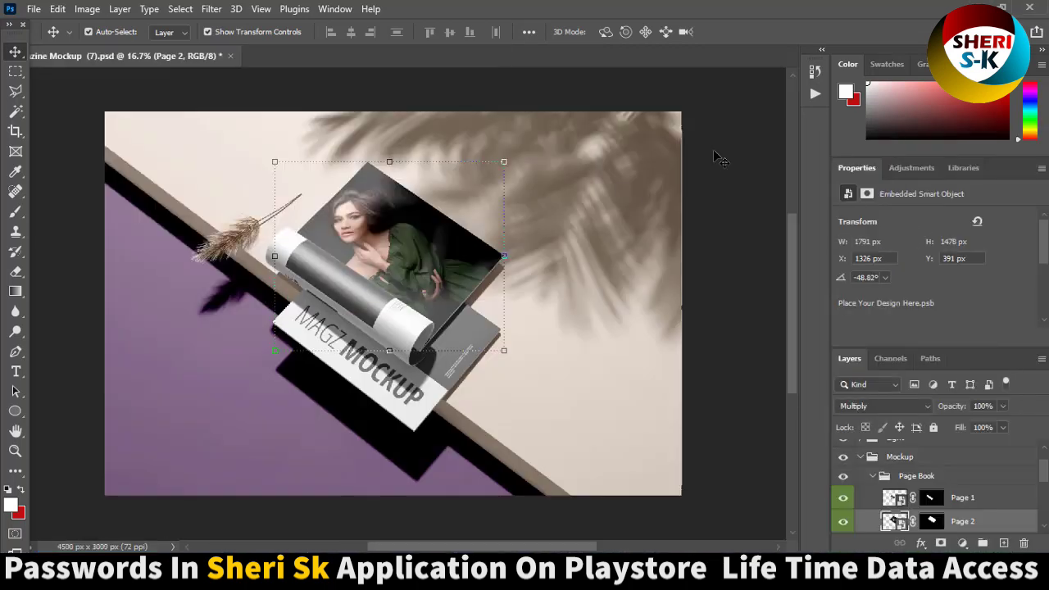
left_click(718, 158)
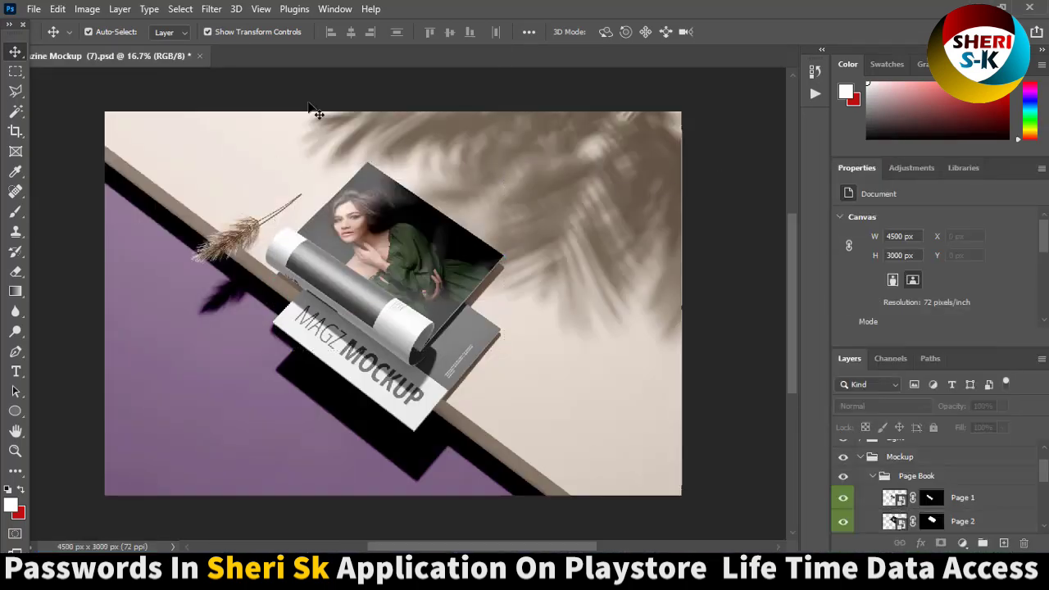
- Open the Page 1 smart object and the 2.jpg portrait
double_click(897, 500)
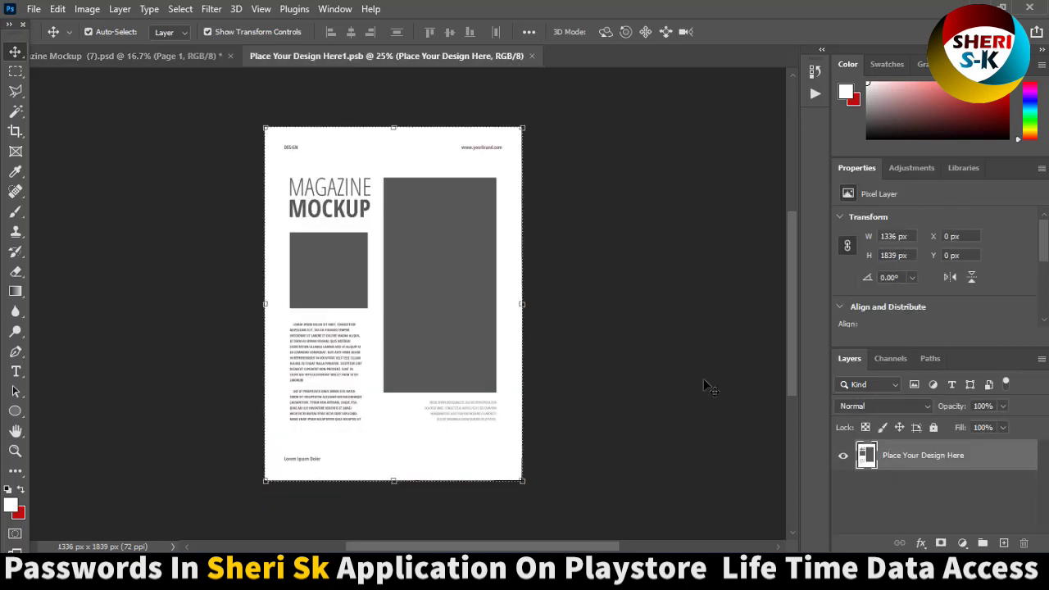
left_click(33, 9)
left_click(45, 38)
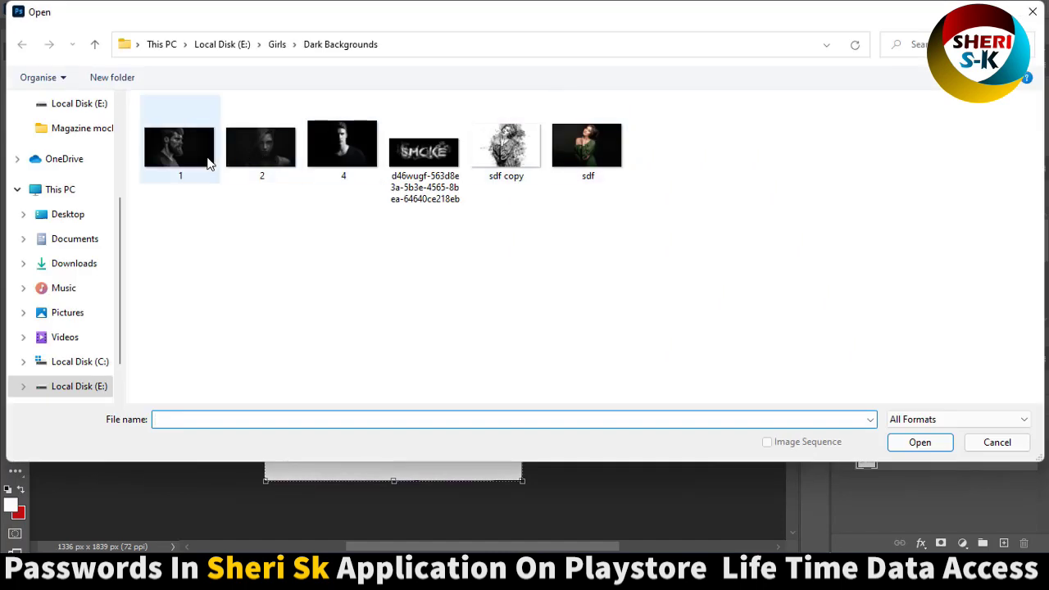
left_click(260, 148)
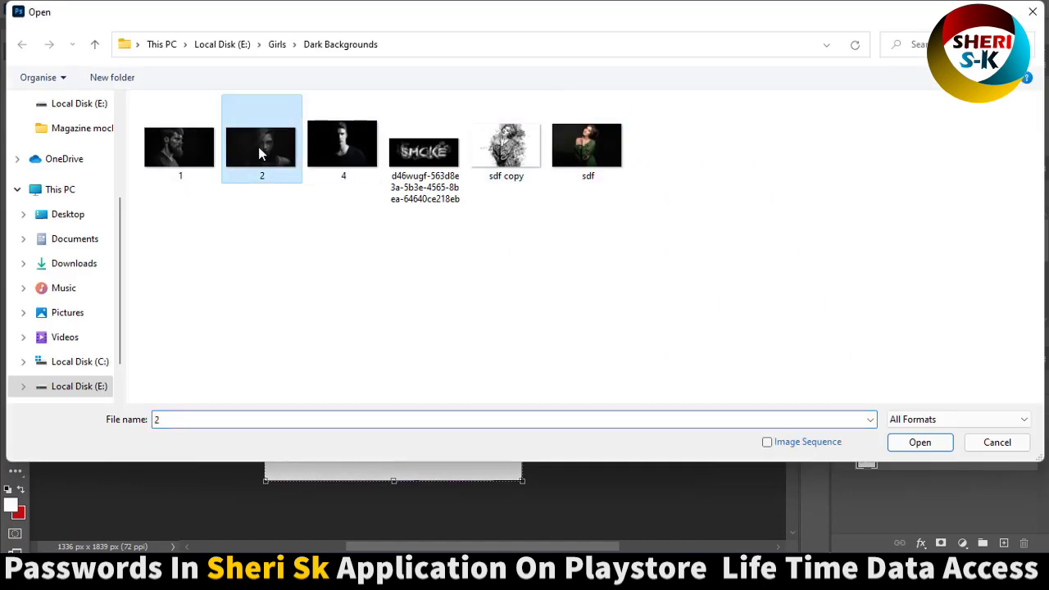
double_click(273, 146)
left_click_drag(582, 55, 668, 151)
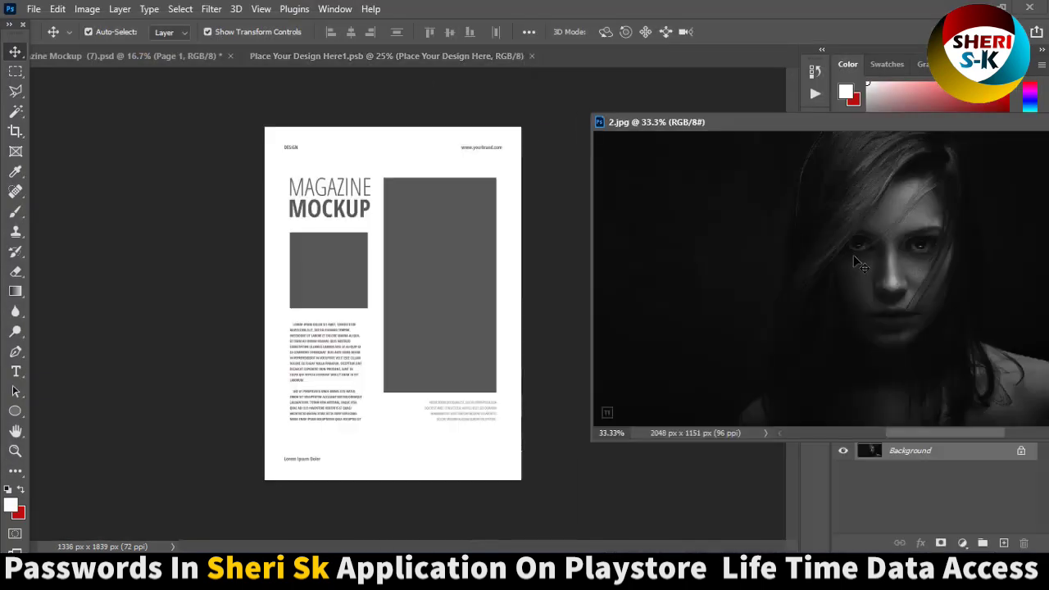
- Drag the 2.jpg portrait onto the page, enlarge it and shift it left
left_click_drag(853, 255, 338, 199)
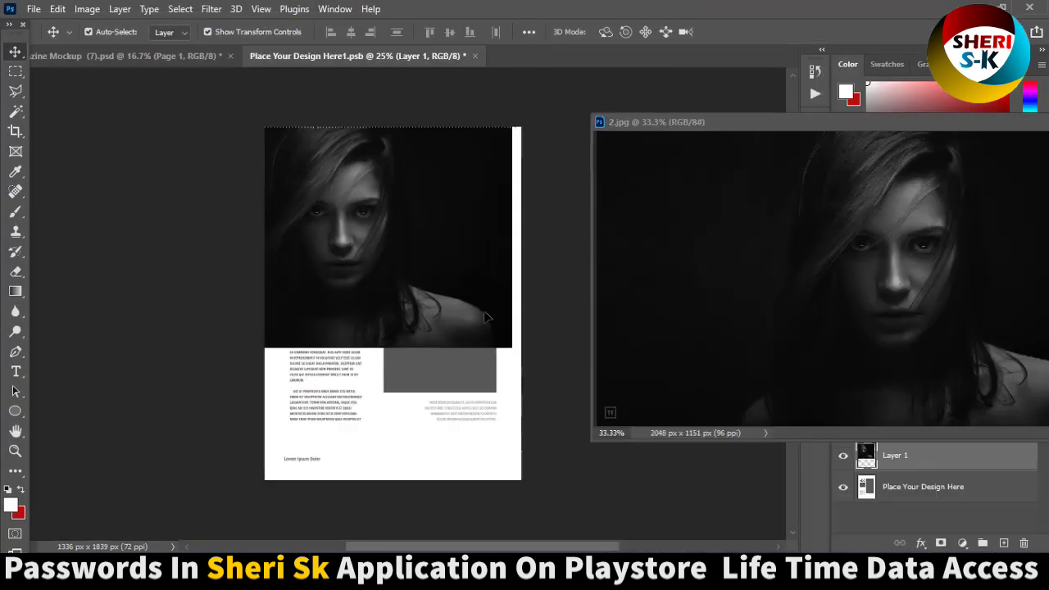
left_click_drag(508, 348, 729, 512)
left_click_drag(429, 347, 360, 344)
key("Return")
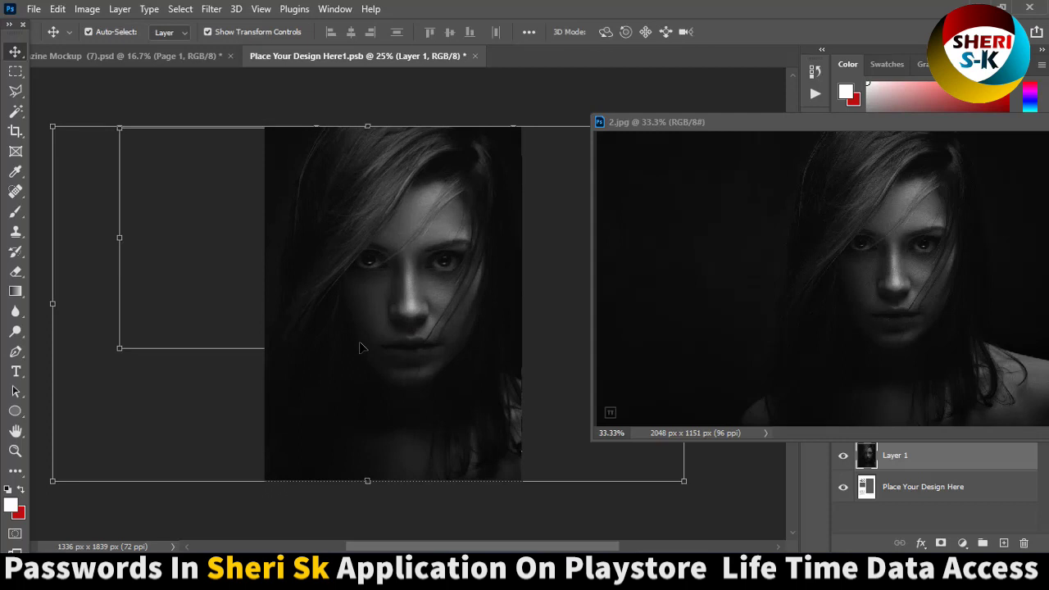
- Save the page 1 design, close 2.jpg, and close the mockup without saving
key("ctrl+s")
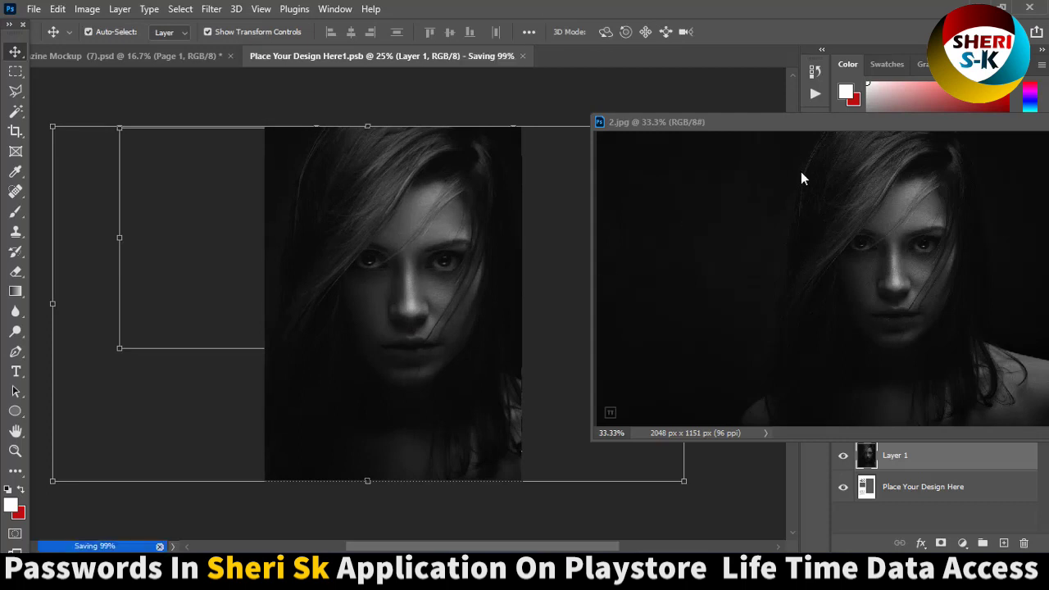
left_click(849, 133)
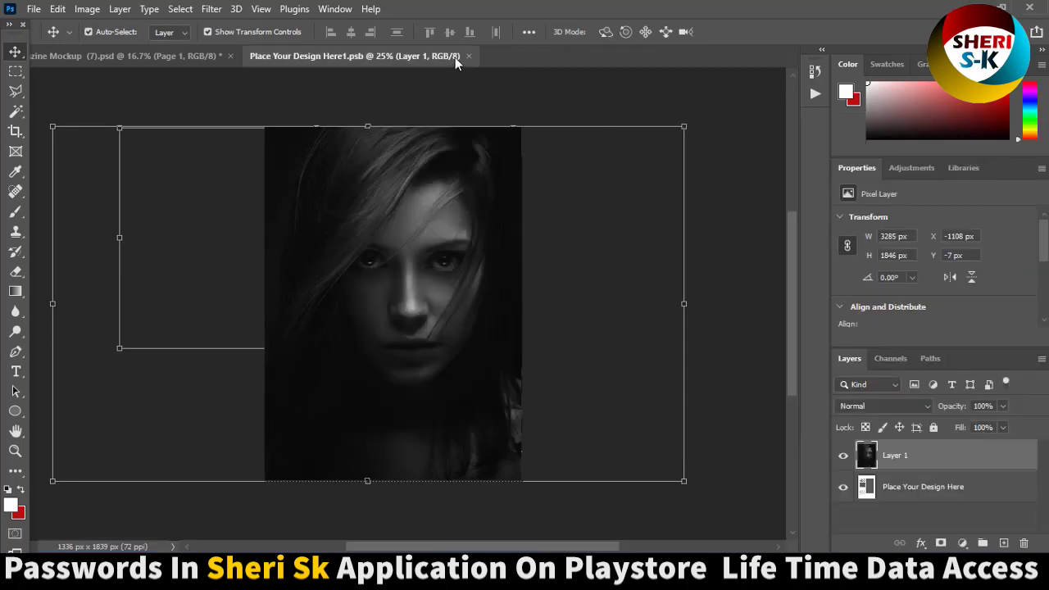
left_click(468, 56)
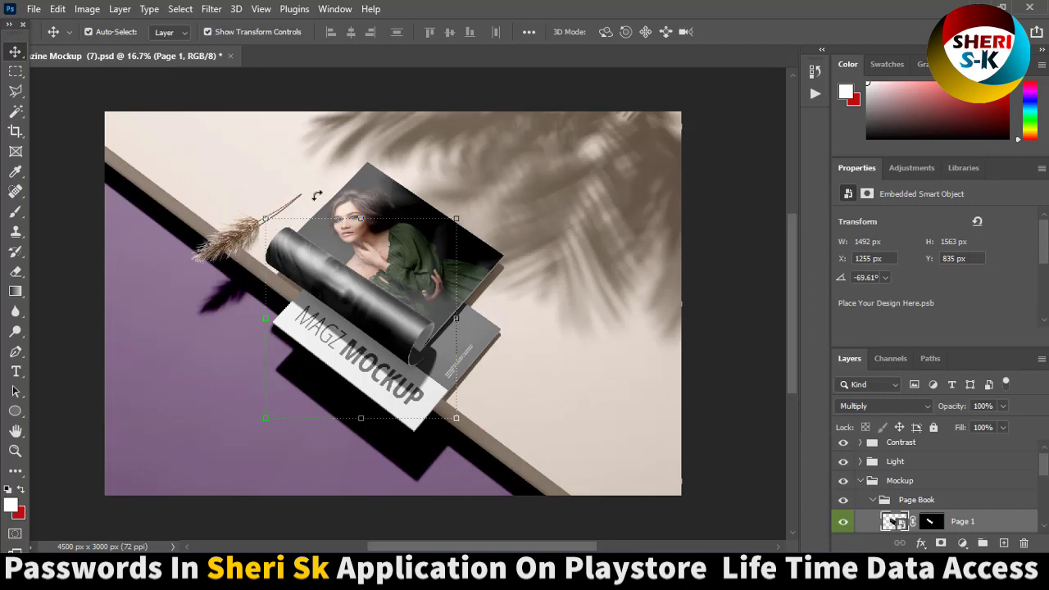
left_click(231, 55)
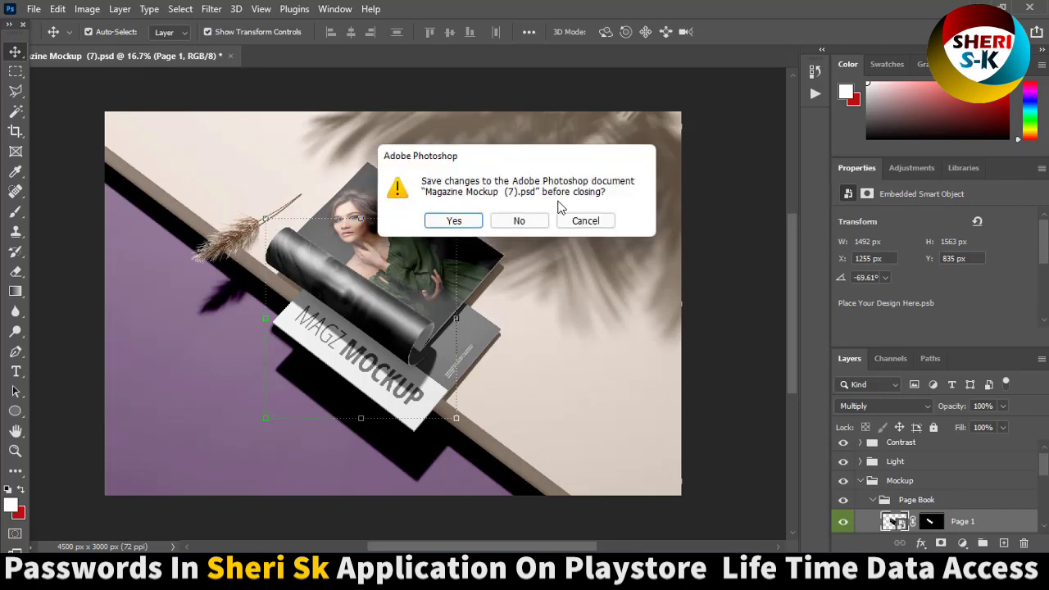
left_click(517, 218)
key("alt+Tab")
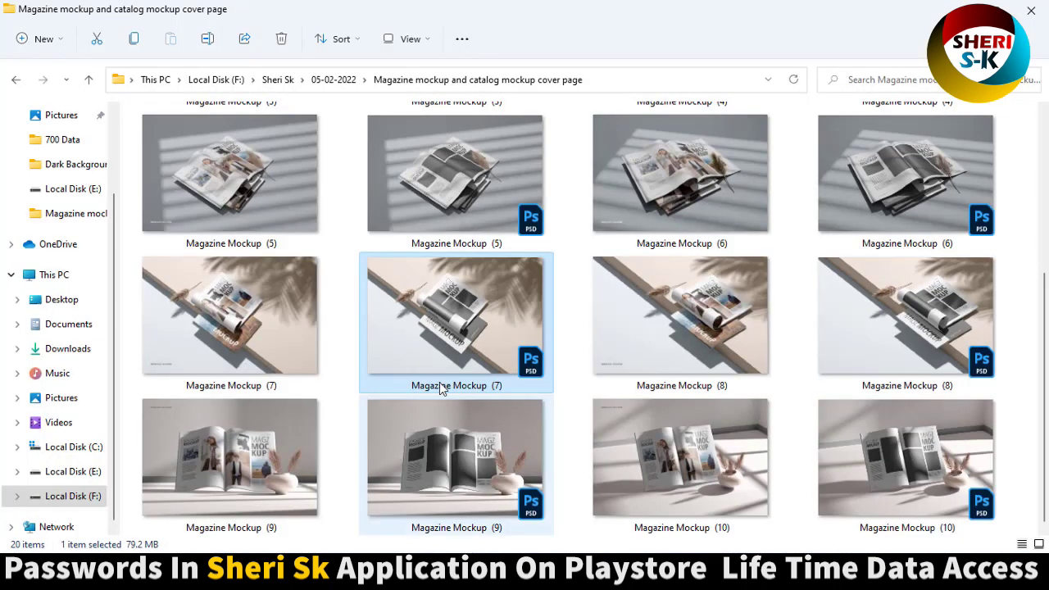
left_click(769, 496)
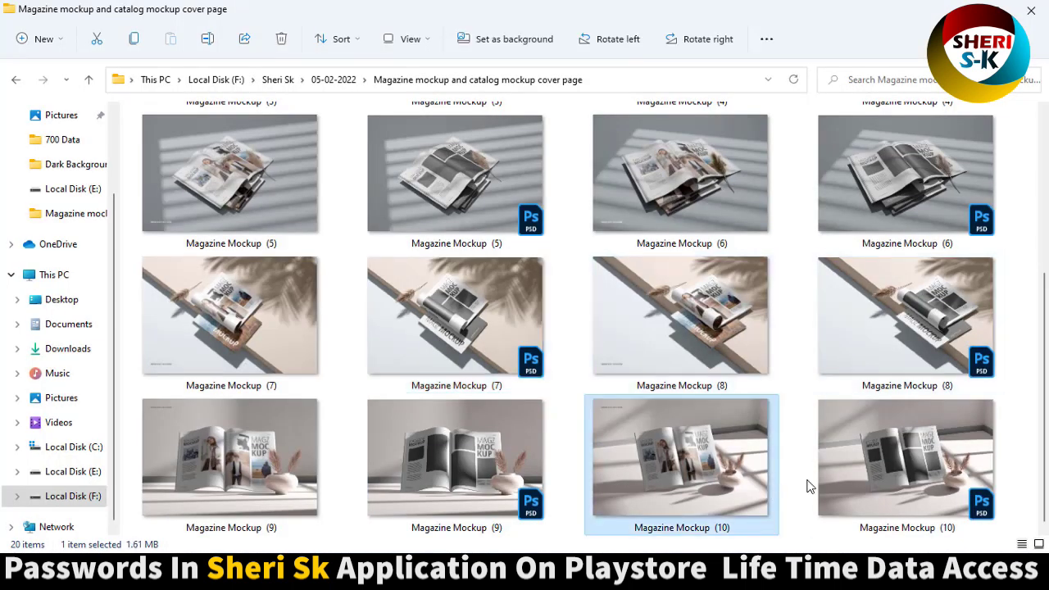
left_click(372, 478)
left_click(277, 470)
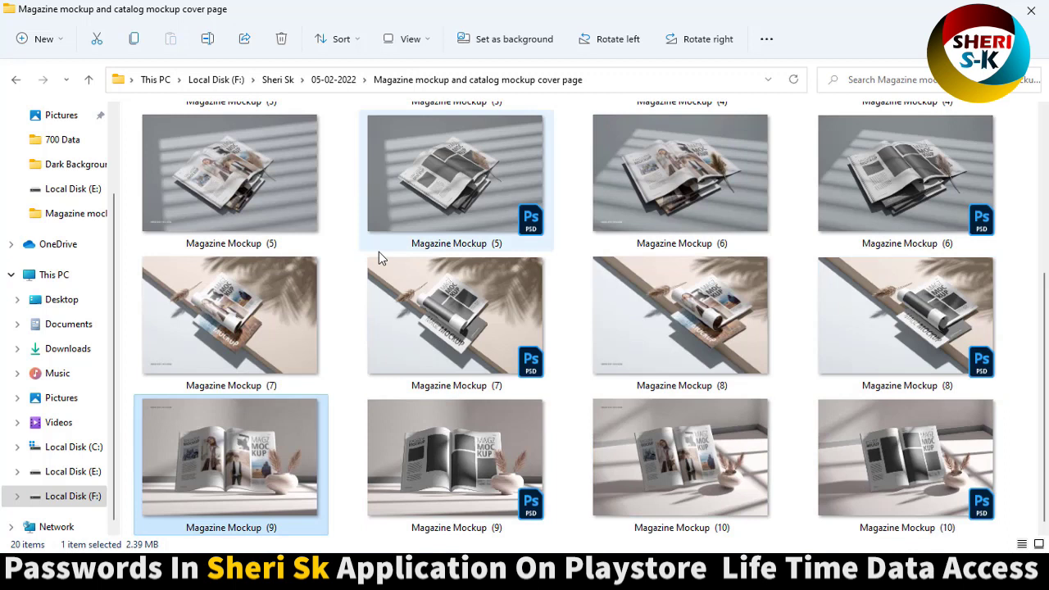
scroll(379, 252, "up", 3)
left_click(380, 278)
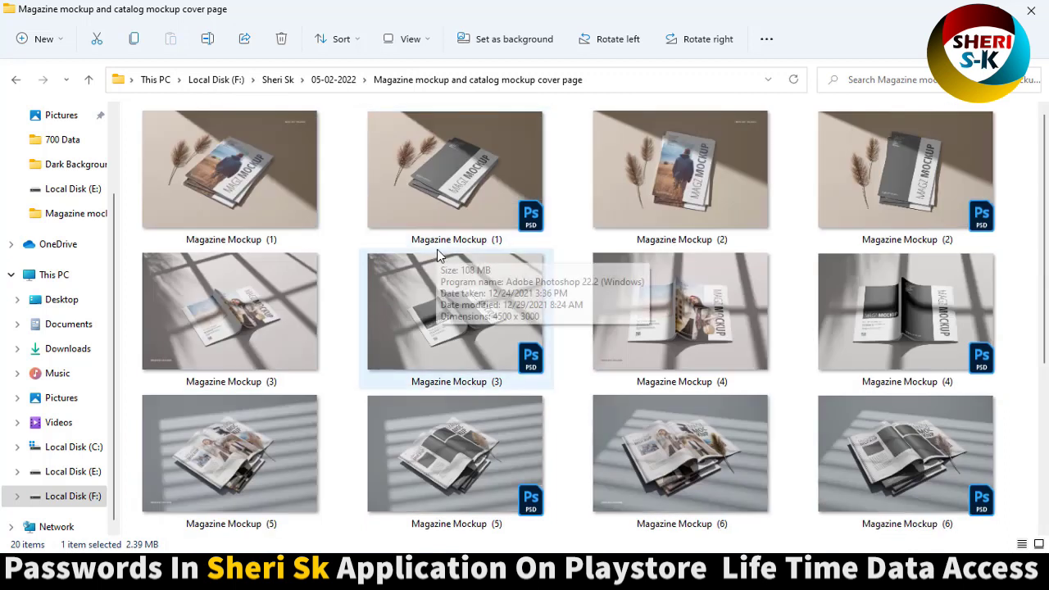